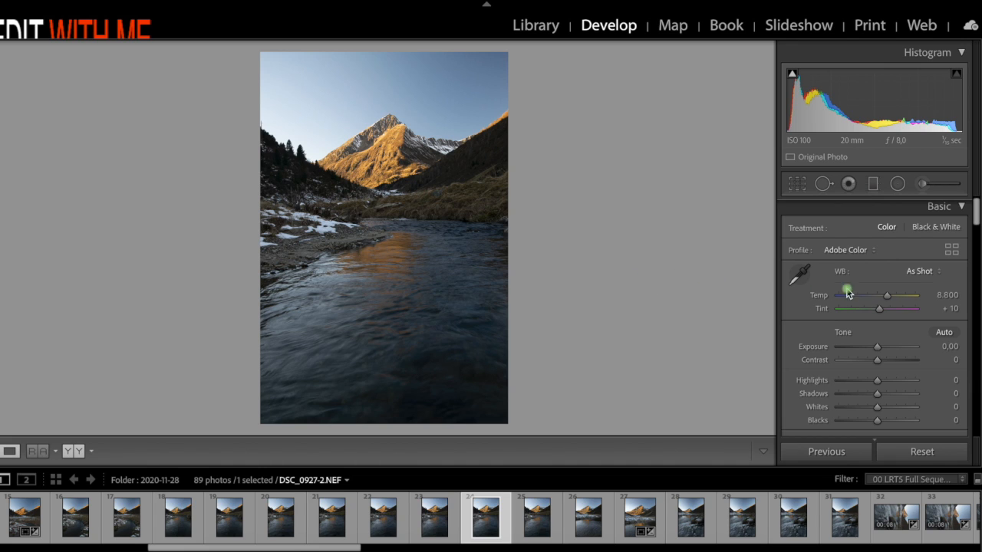
Cool the photo's white balance by setting Temp to 6.592 and Tint to +17
mouse_move(889, 300)
left_mouse_down()
mouse_move(876, 299)
mouse_move(923, 300)
mouse_move(895, 303)
left_mouse_up()
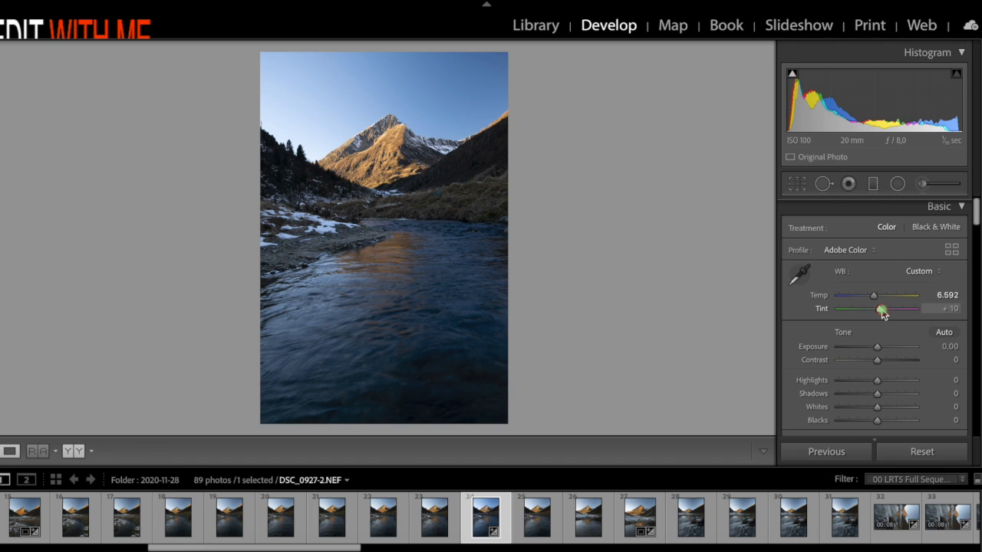
left_click_drag(883, 313, 885, 312)
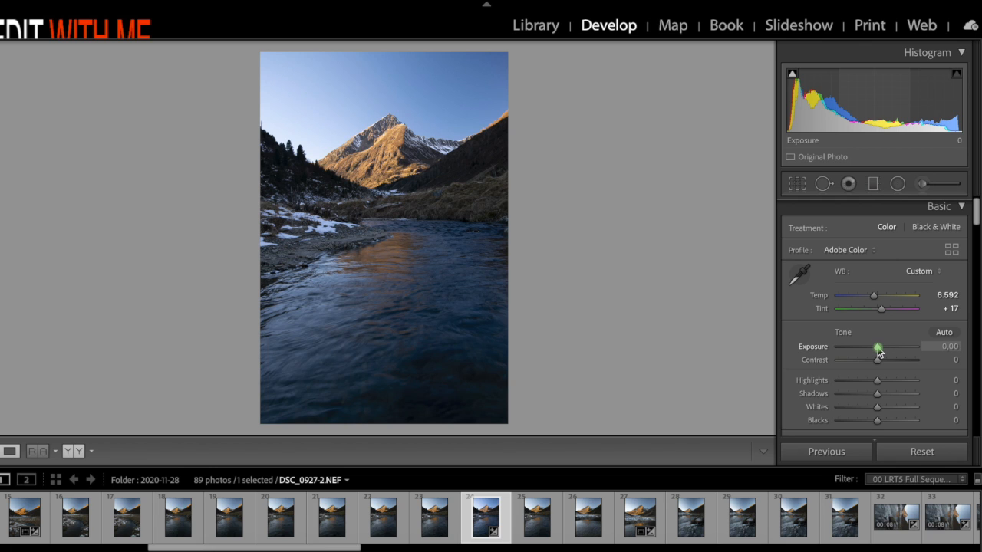
Darken the photo by setting Exposure to -0,30 and Highlights to -75
left_click_drag(878, 352, 875, 352)
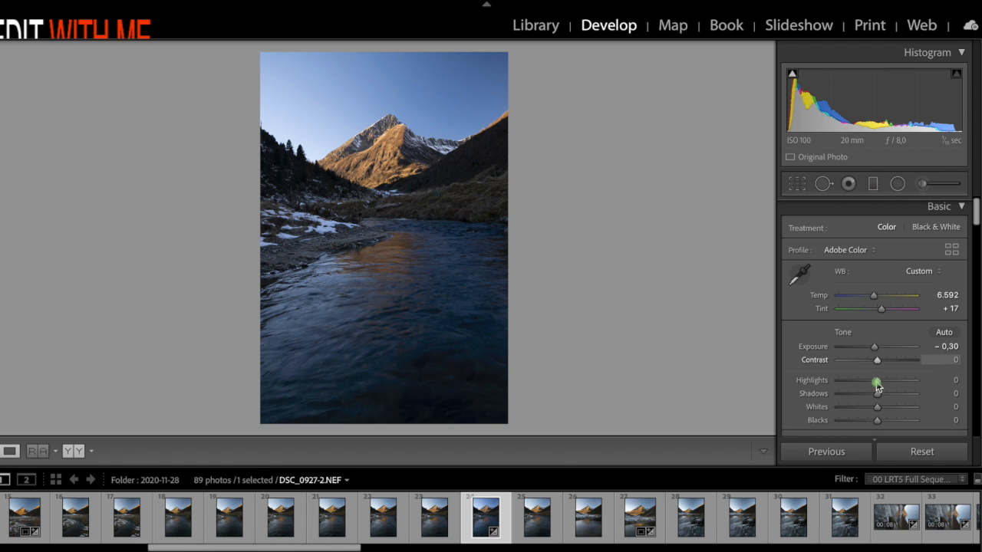
left_click_drag(878, 384, 856, 382)
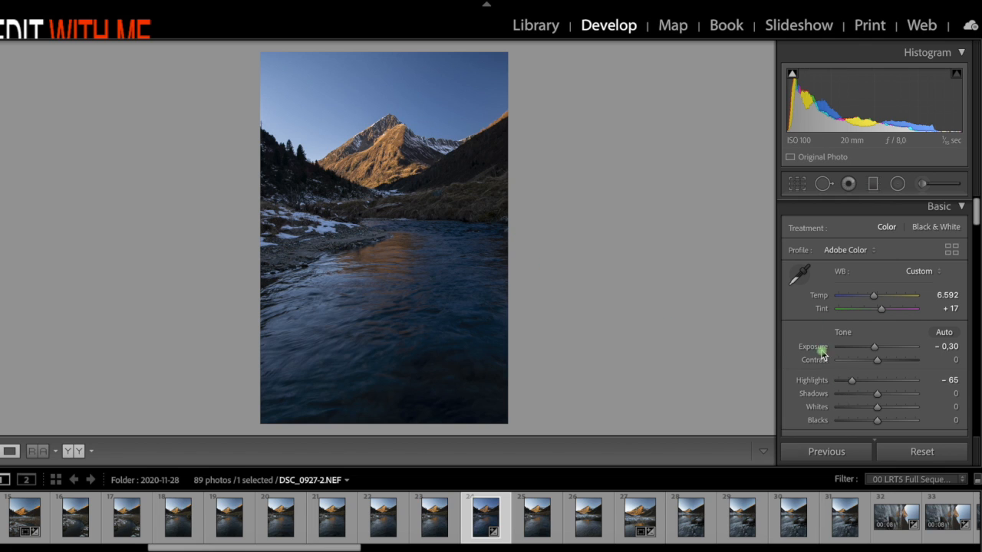
left_click_drag(851, 381, 848, 384)
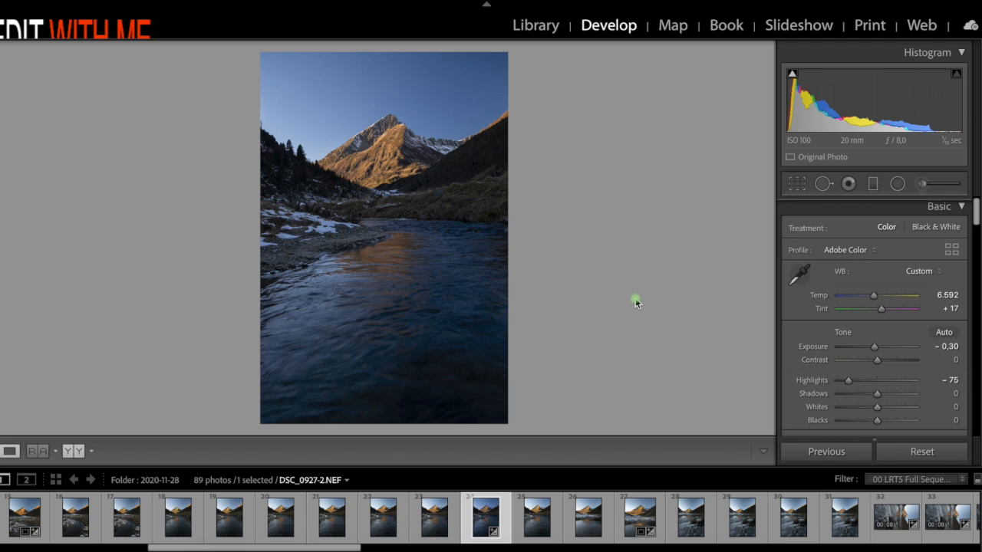
Inspect the dark riverbank and slopes up close and brighten them by setting Shadows to +81
left_click(549, 233)
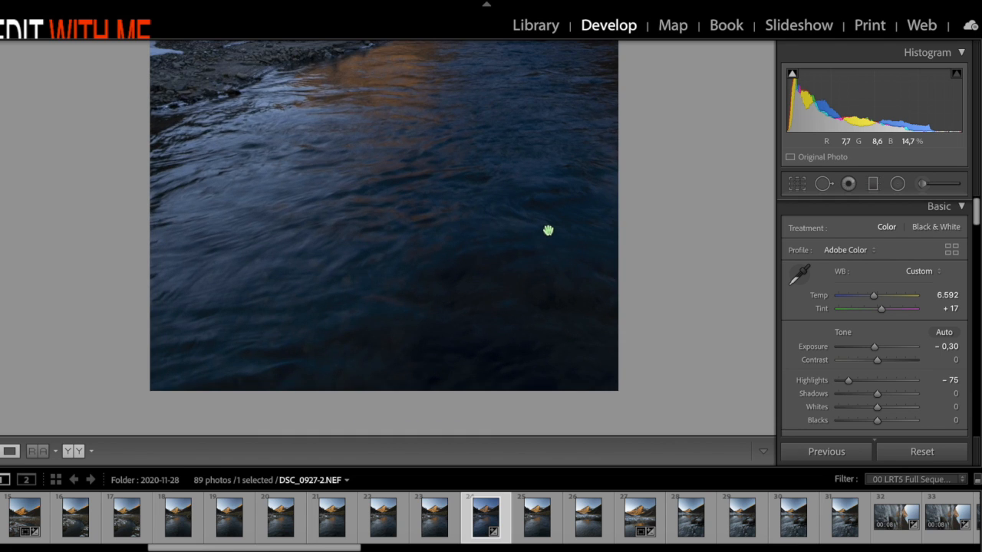
scroll(552, 232, "up", 5)
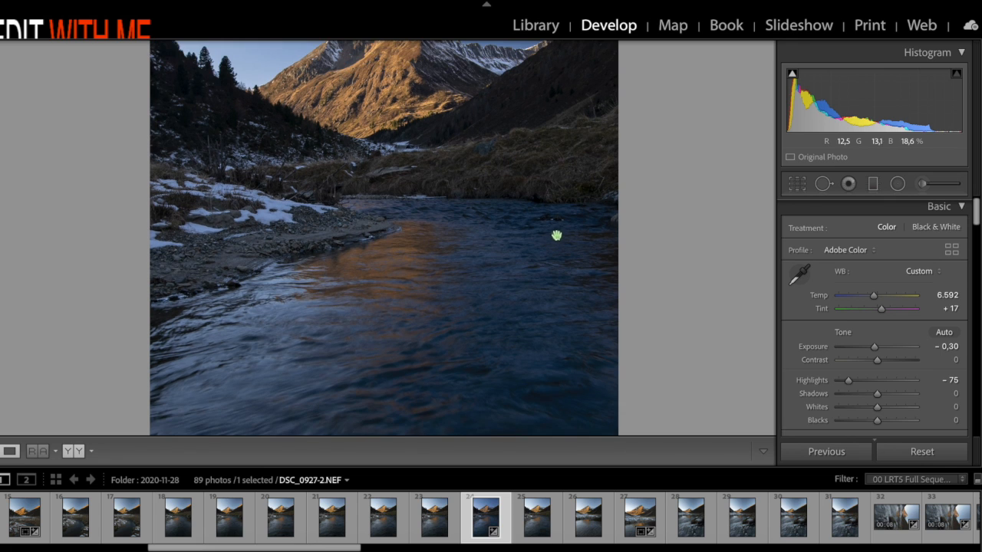
scroll(558, 239, "up", 2)
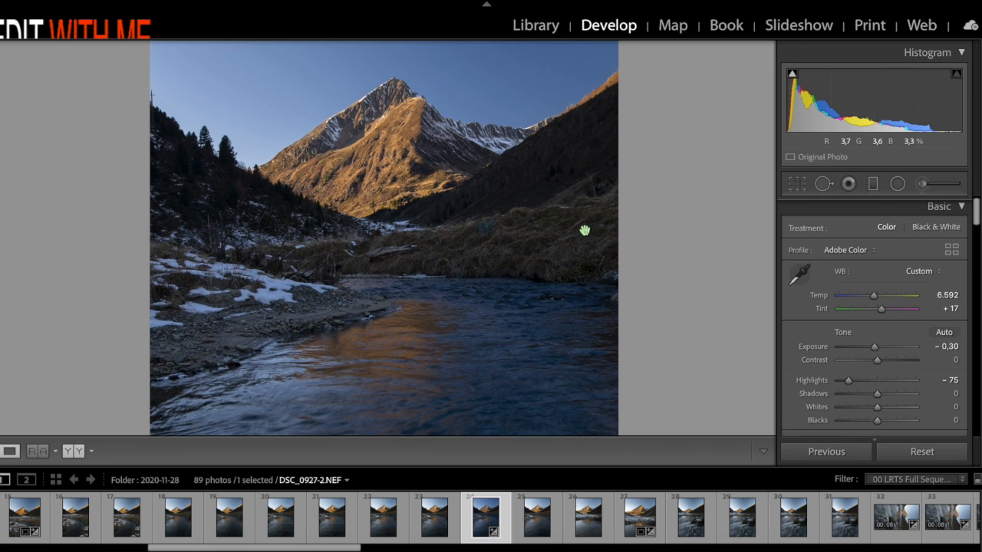
key("super+equal")
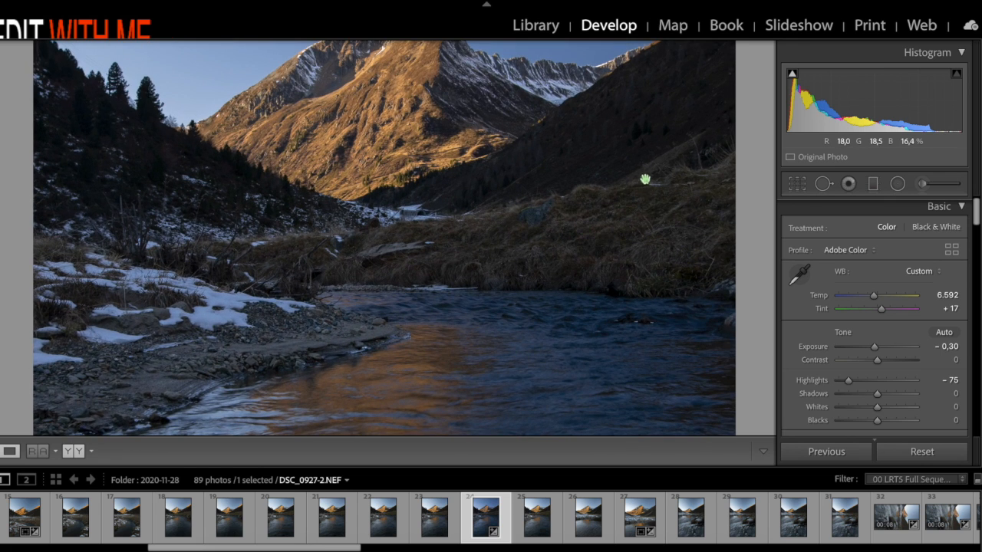
key("super+equal")
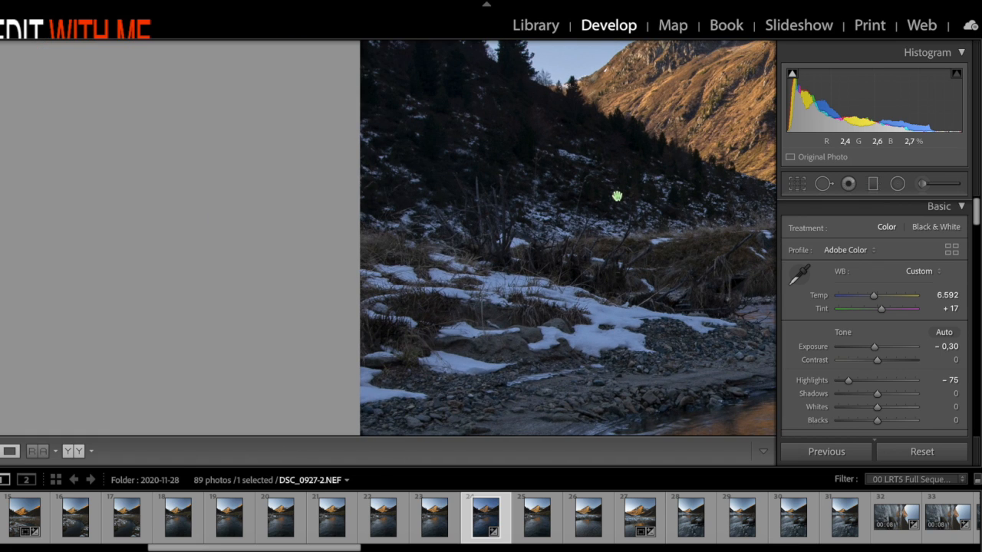
scroll(606, 180, "right", 3)
scroll(586, 188, "right", 4)
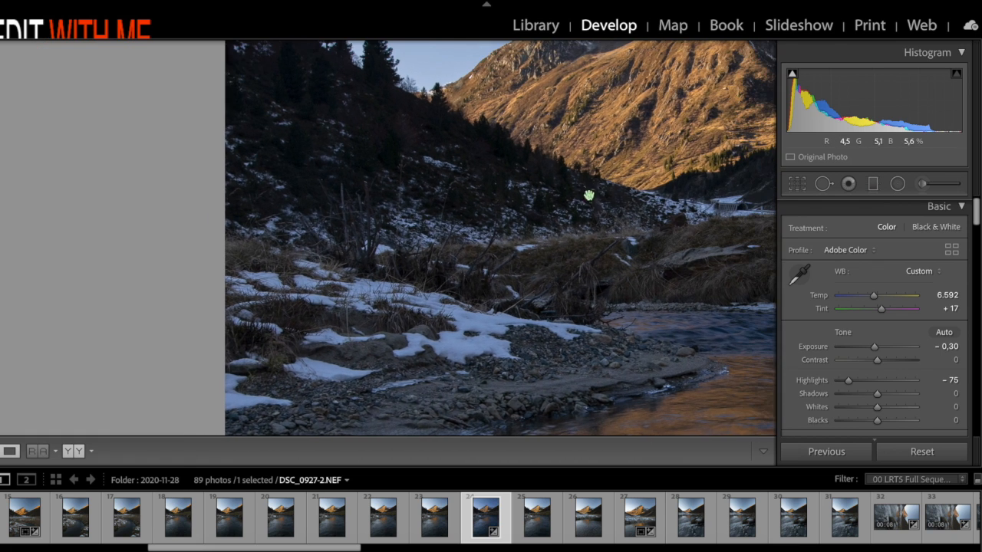
scroll(644, 190, "right", 8)
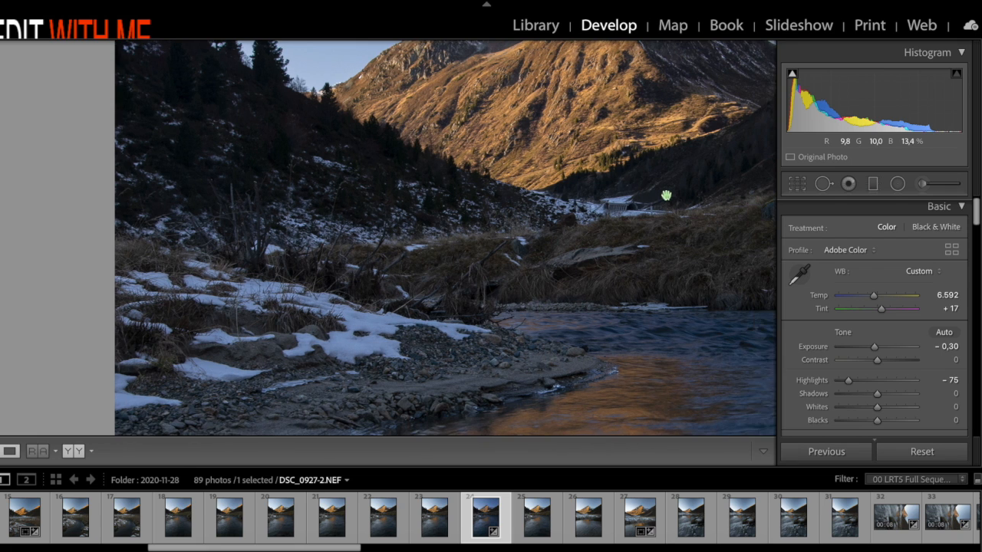
scroll(668, 191, "right", 6)
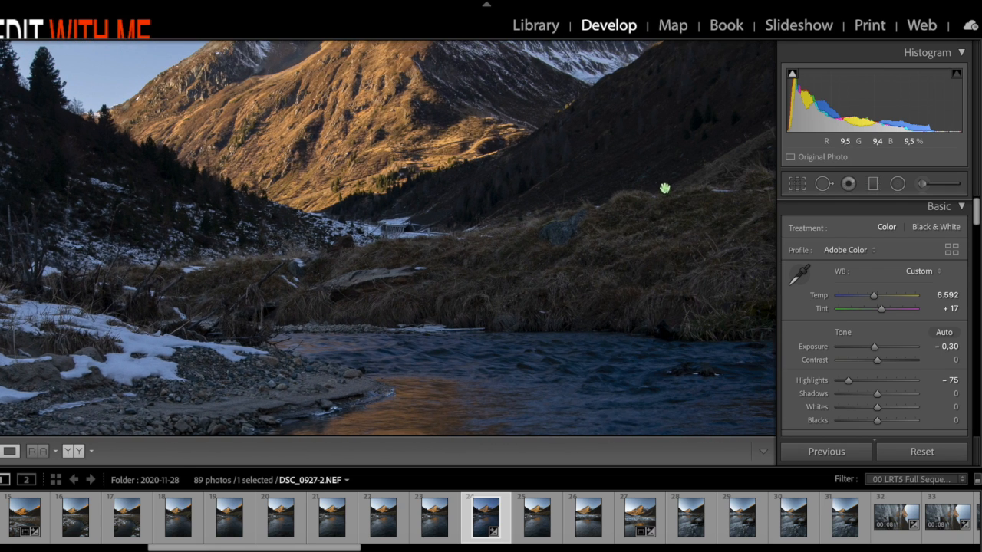
scroll(663, 190, "up", 3)
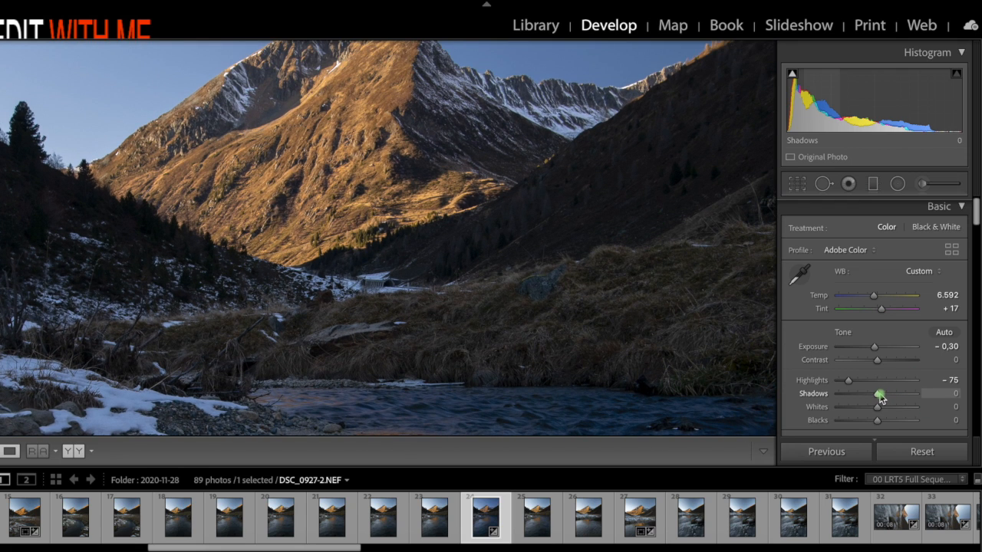
left_click_drag(881, 398, 910, 406)
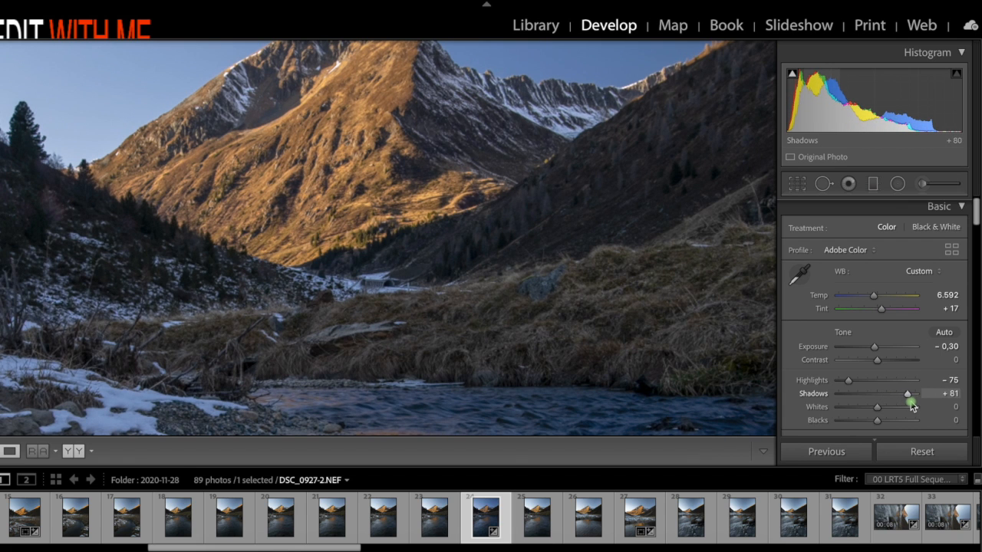
left_click_drag(907, 397, 908, 397)
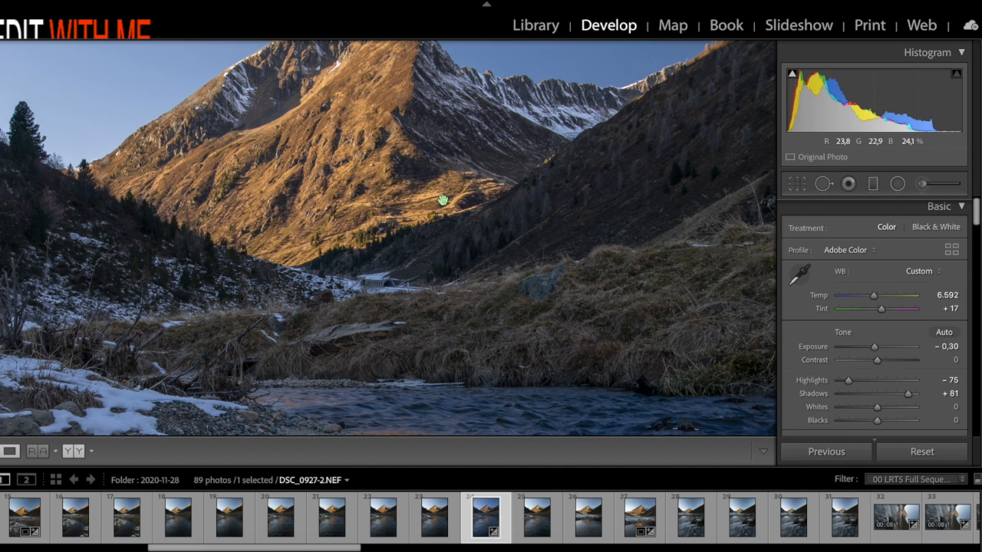
Set Whites to +5 and Blacks to +17 for the whole photo
left_click(738, 361)
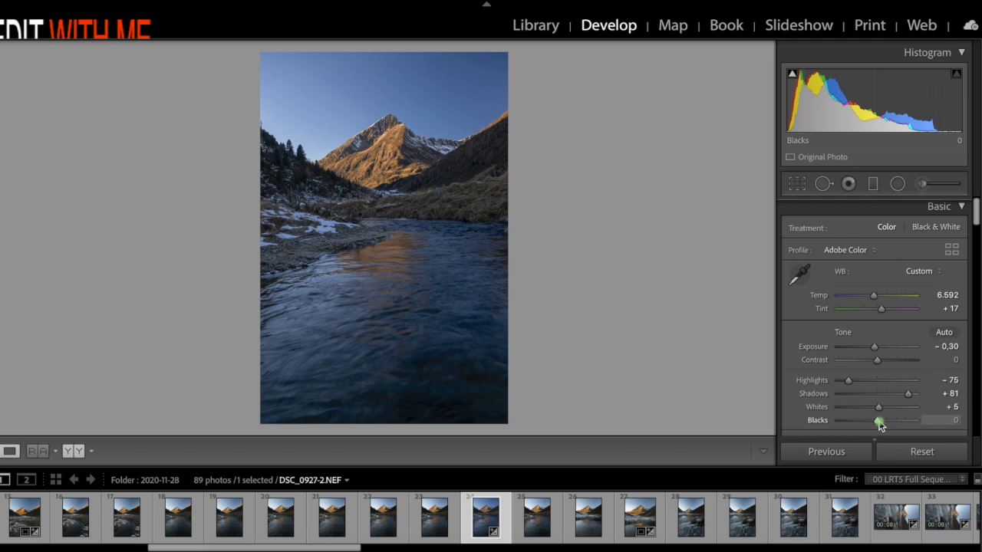
left_click_drag(878, 426, 884, 422)
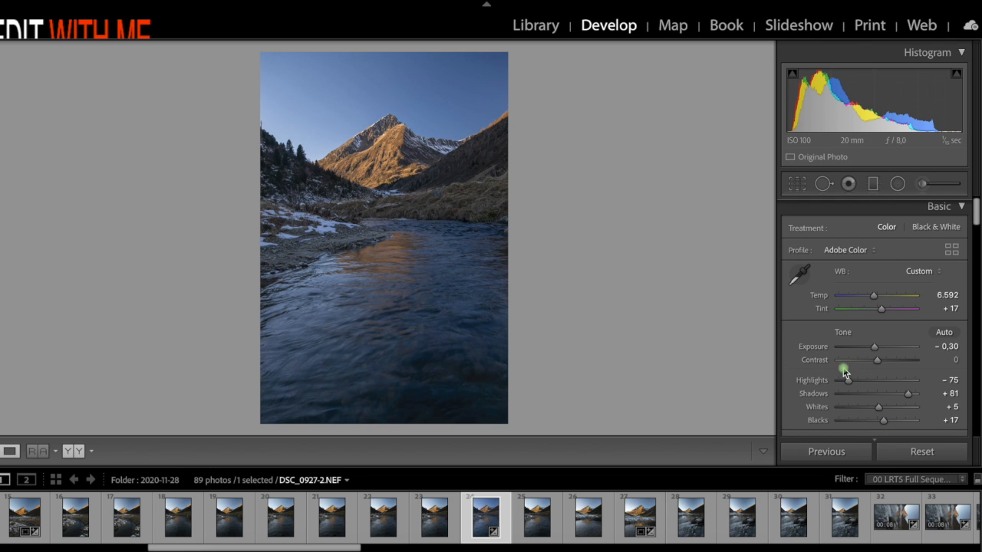
Shape the parametric tone curve with Lights at +36, Darks at -12 and Shadows at +15
scroll(859, 380, "down", 5)
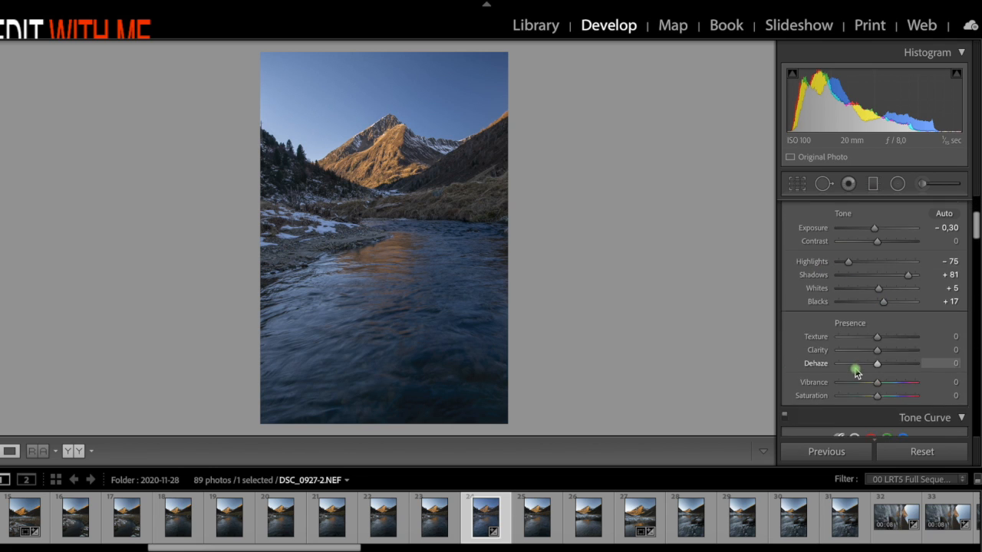
scroll(854, 372, "down", 3)
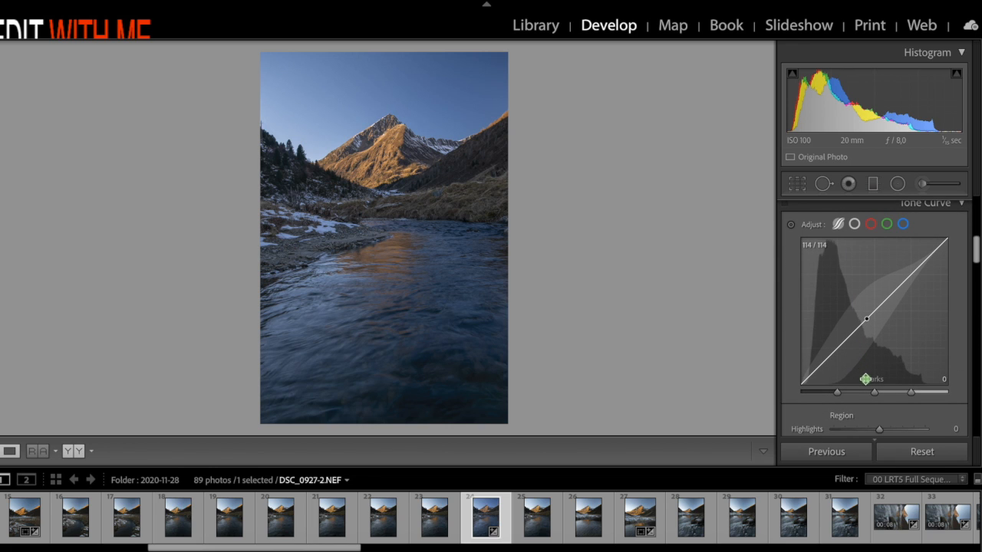
scroll(870, 376, "down", 2)
scroll(870, 375, "down", 1)
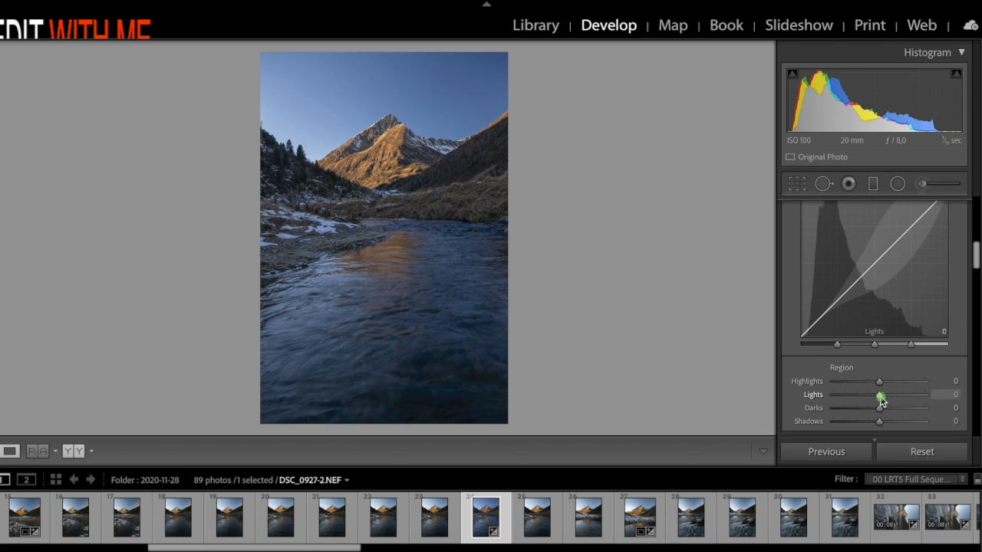
left_click_drag(884, 400, 889, 400)
left_click_drag(893, 401, 898, 404)
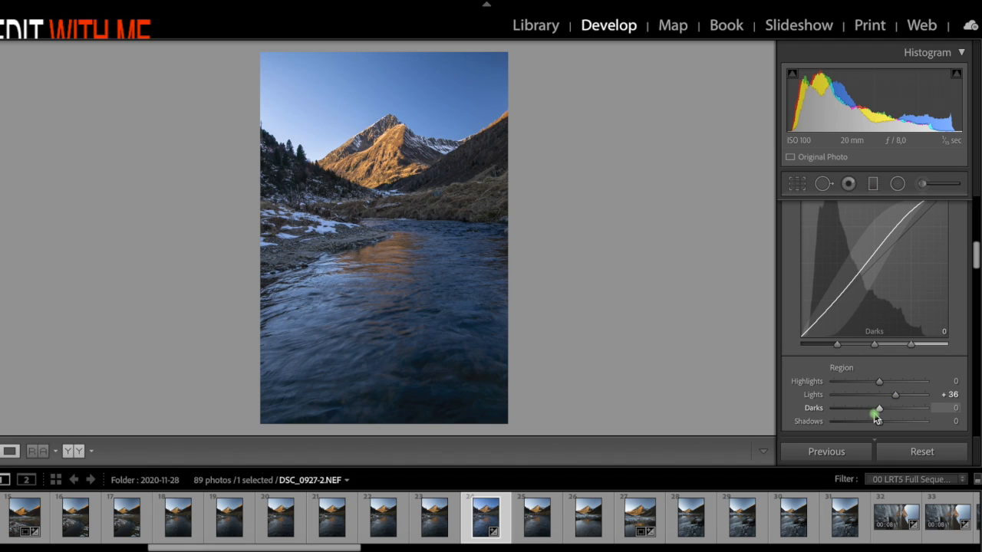
left_click_drag(878, 412, 874, 415)
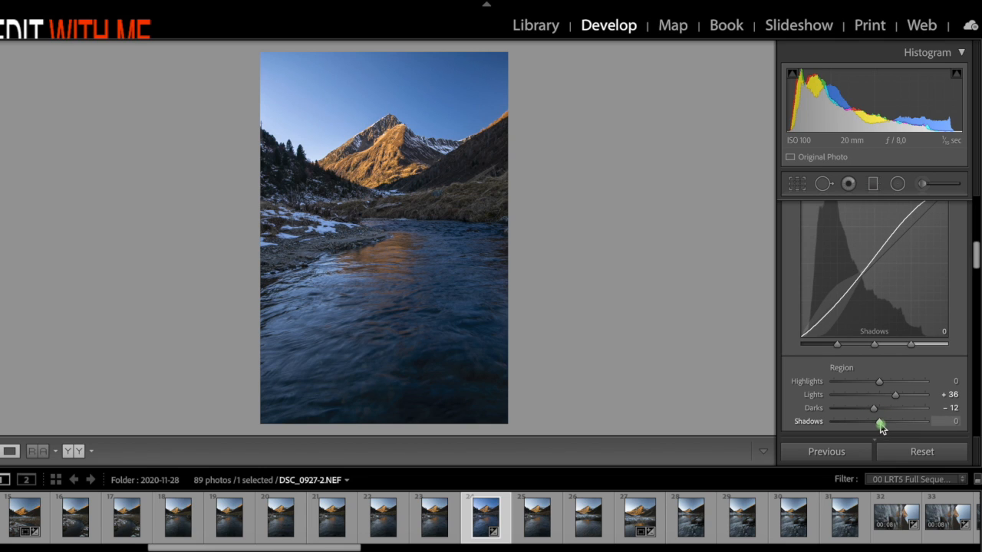
left_click_drag(881, 427, 887, 429)
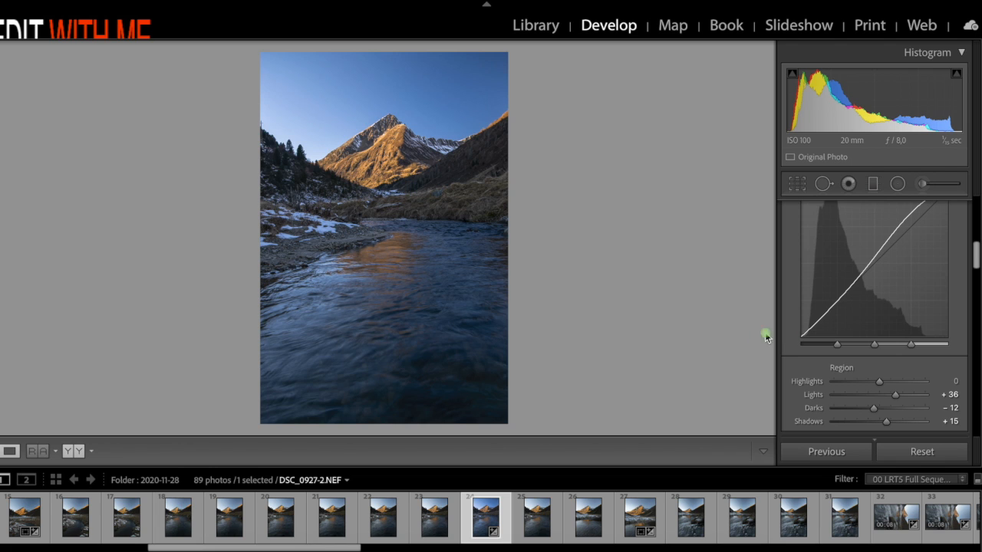
mouse_move(832, 345)
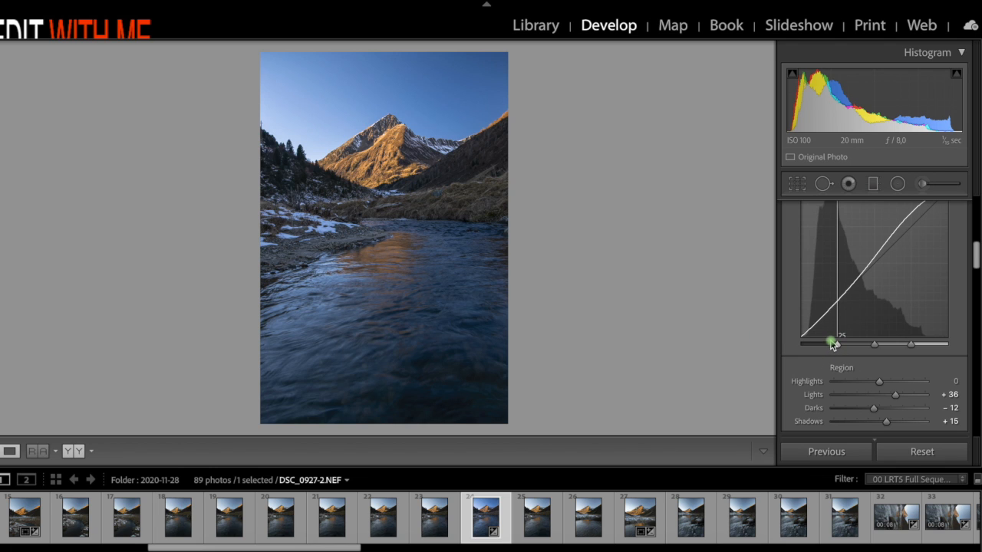
Raise the Blue Primary saturation in the camera calibration to +61
scroll(828, 338, "down", 10)
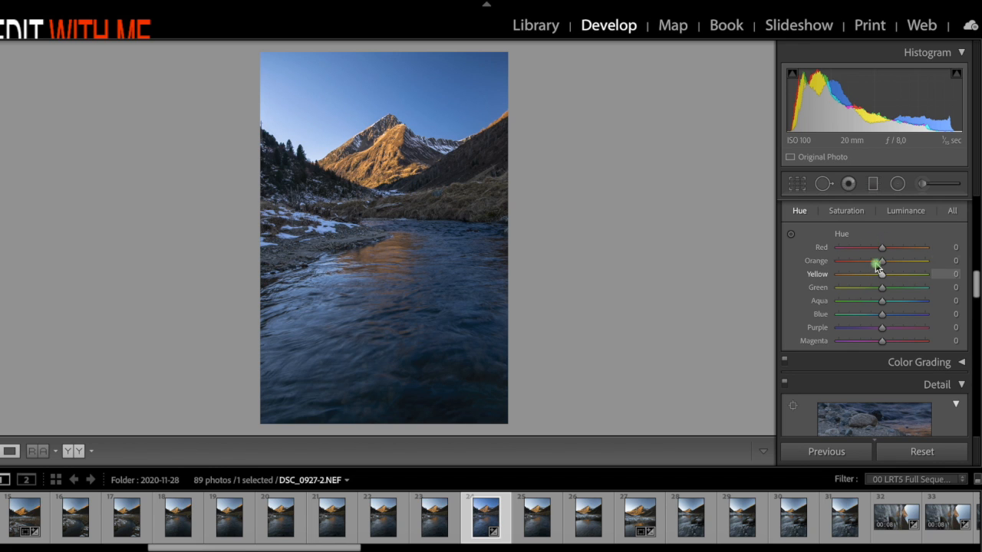
scroll(879, 297, "down", 10)
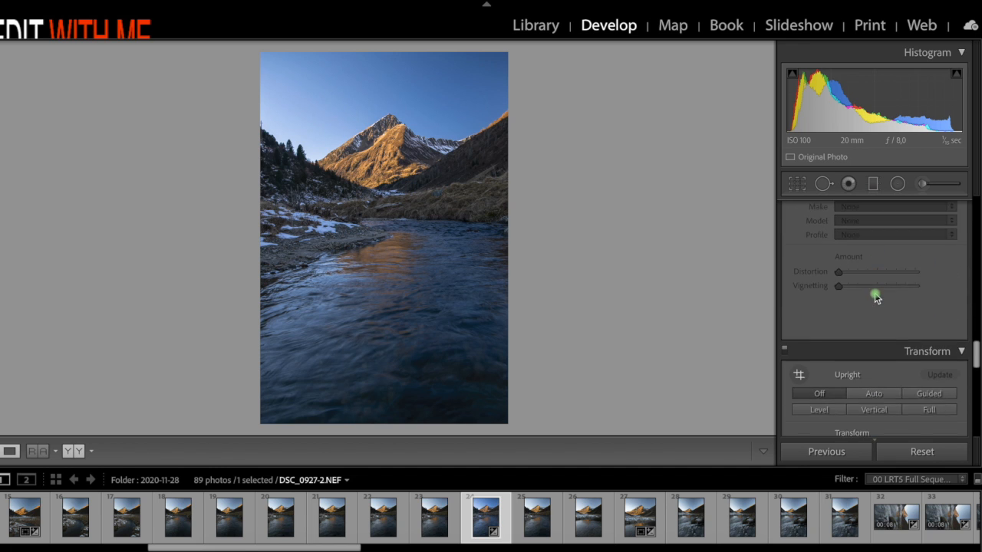
scroll(876, 297, "down", 10)
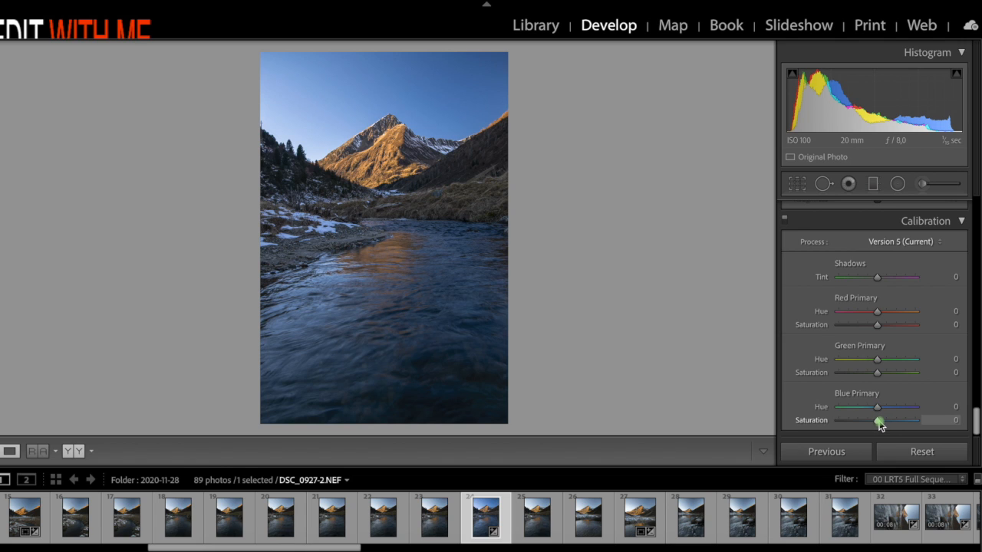
left_click_drag(881, 427, 888, 427)
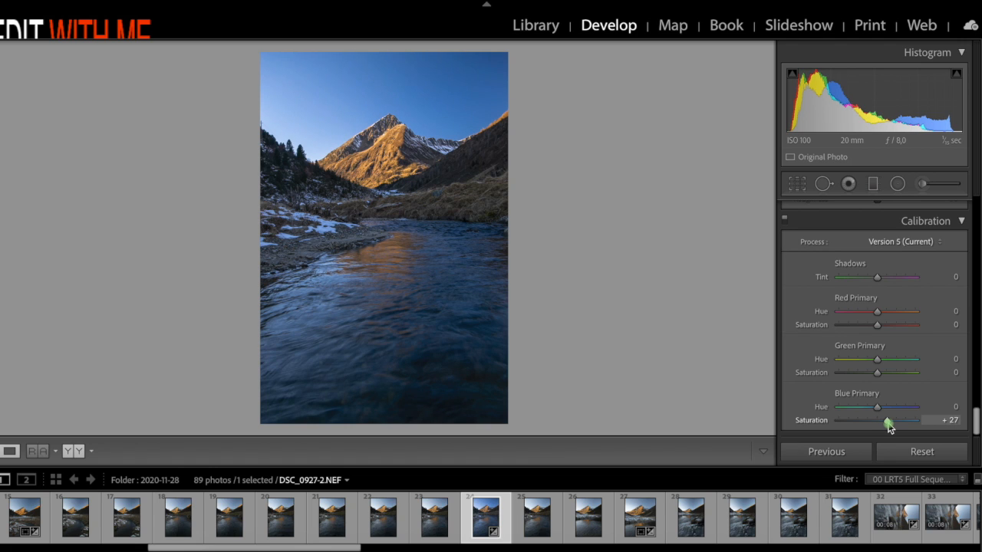
left_click_drag(890, 427, 892, 429)
left_click_drag(892, 427, 902, 428)
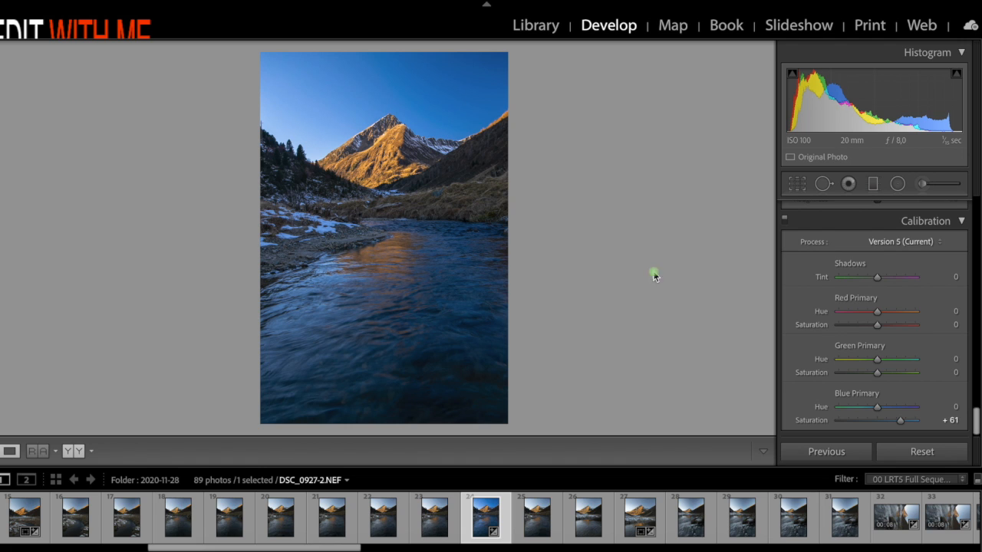
Reduce the Blue saturation in the HSL color adjustments to -41
scroll(848, 330, "up", 5)
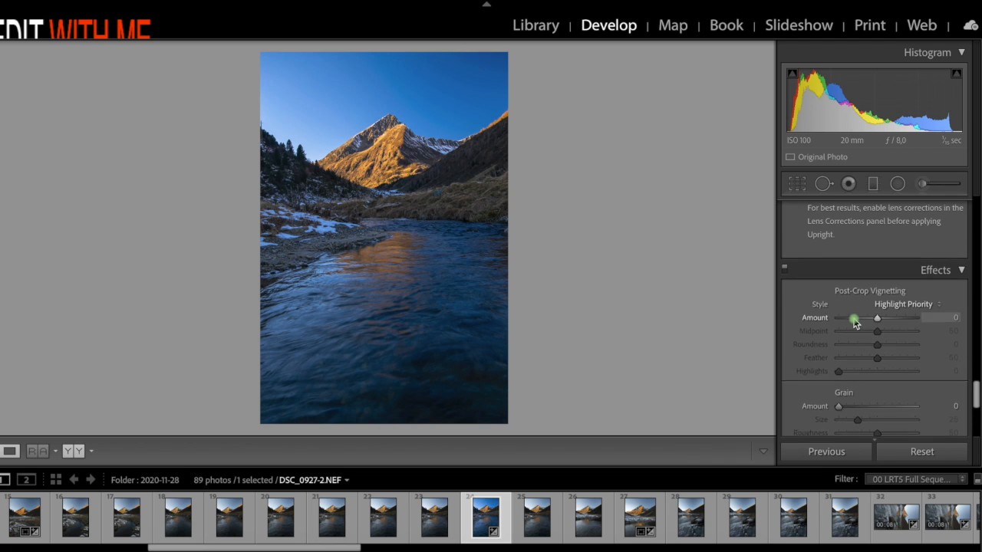
scroll(854, 323, "up", 5)
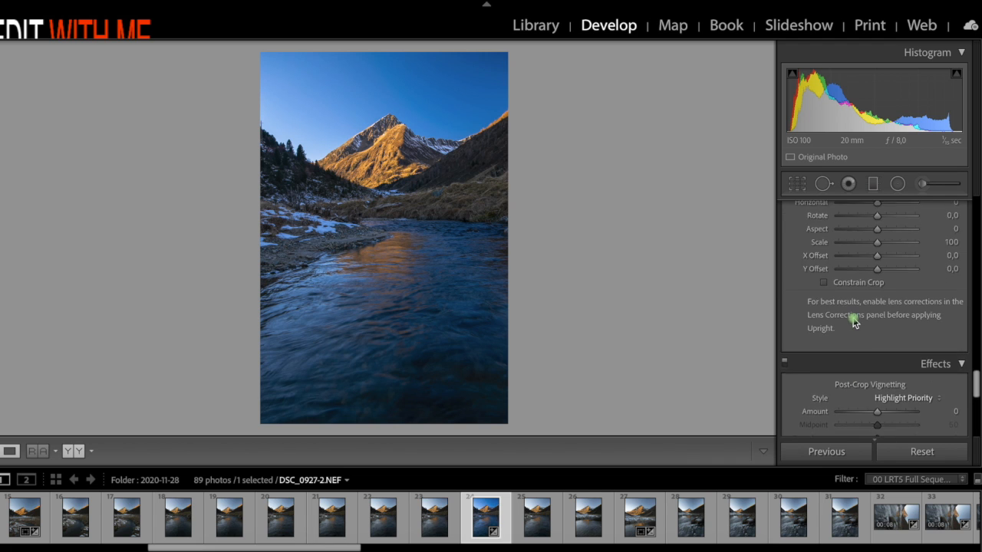
scroll(853, 321, "up", 5)
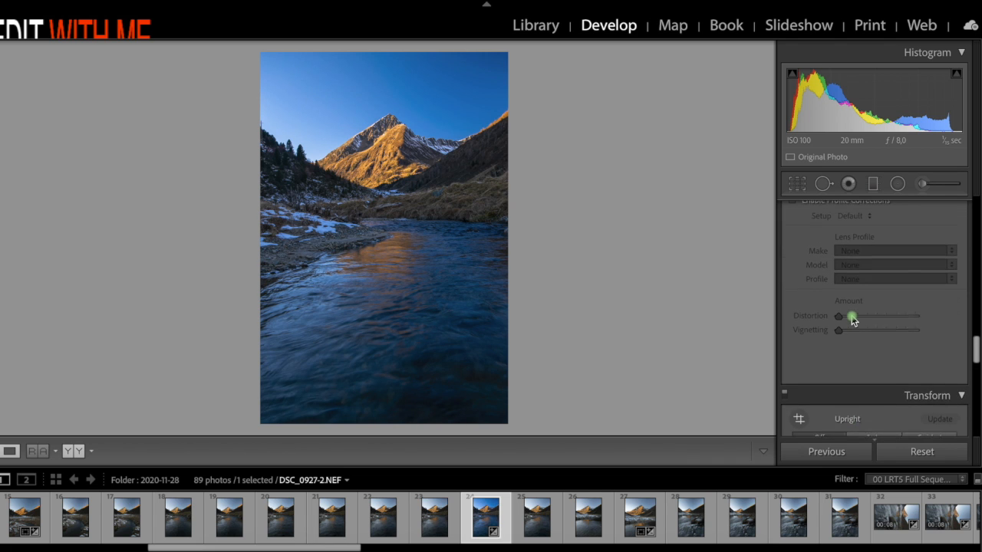
scroll(851, 319, "up", 3)
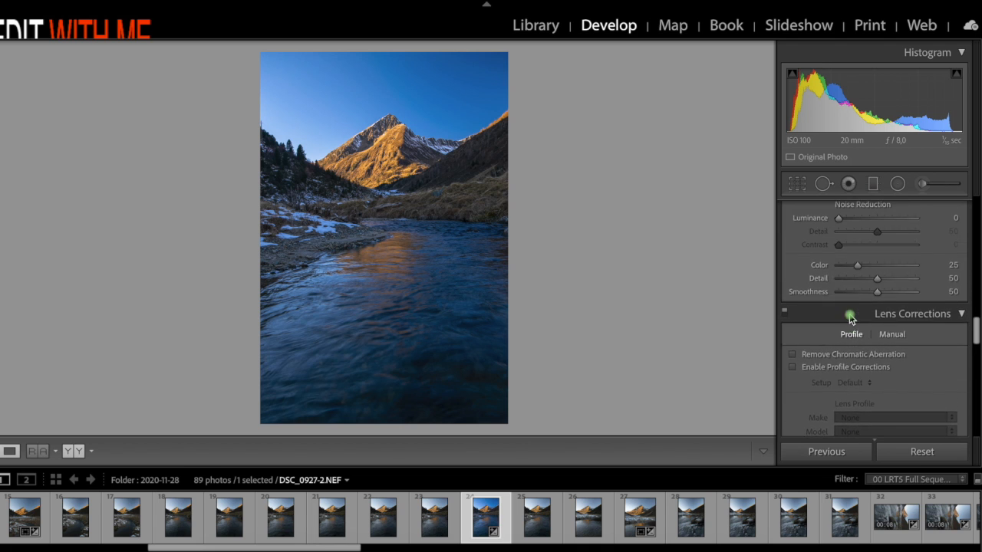
scroll(851, 318, "up", 6)
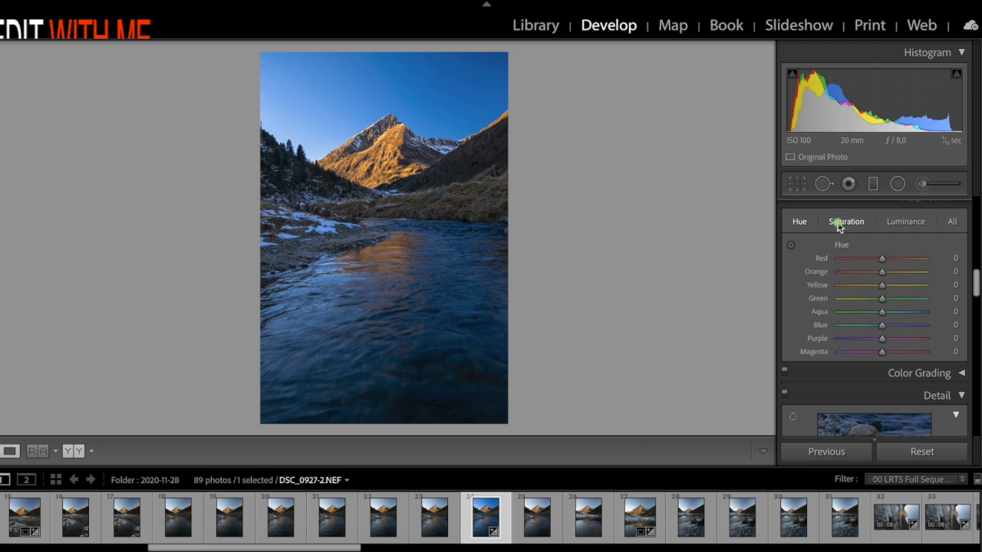
left_click(844, 221)
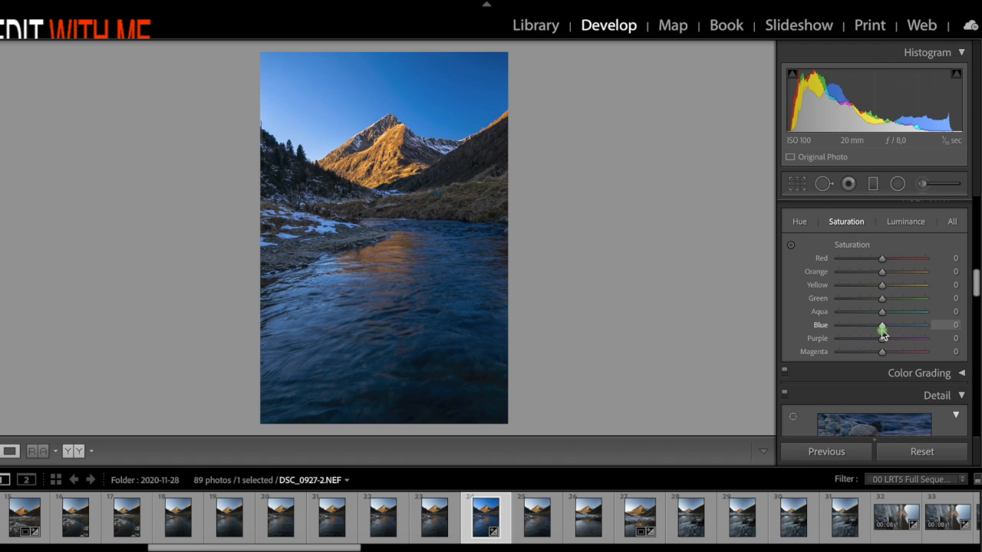
left_click_drag(880, 332, 865, 331)
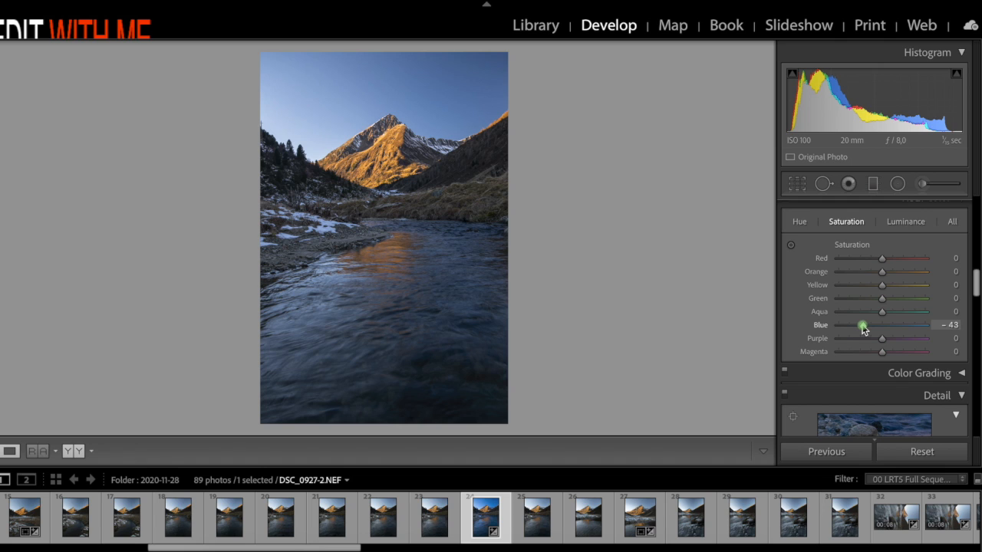
left_click_drag(864, 330, 864, 330)
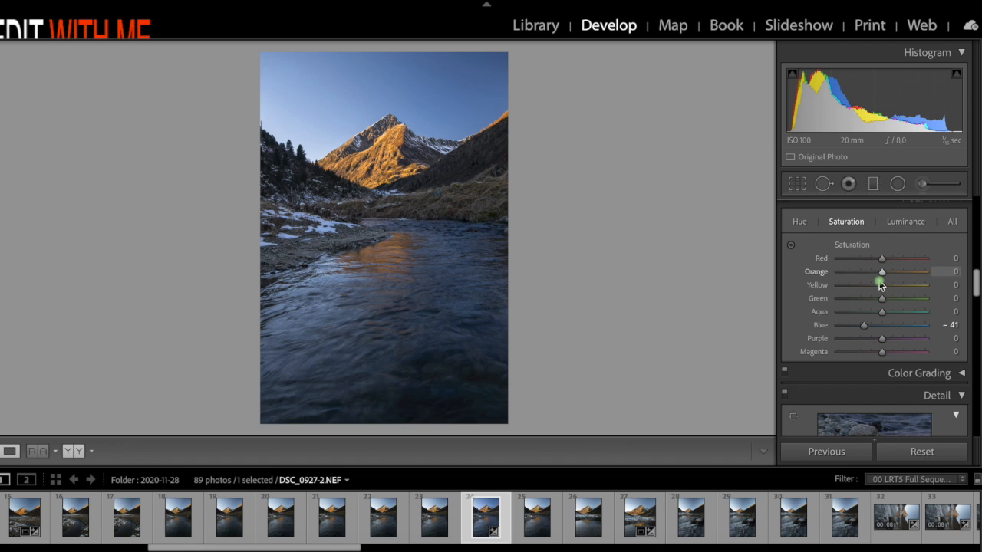
Set the HSL hue of Orange to -9 and Yellow to -31, and shift the Blue hue slightly toward purple
left_click(800, 224)
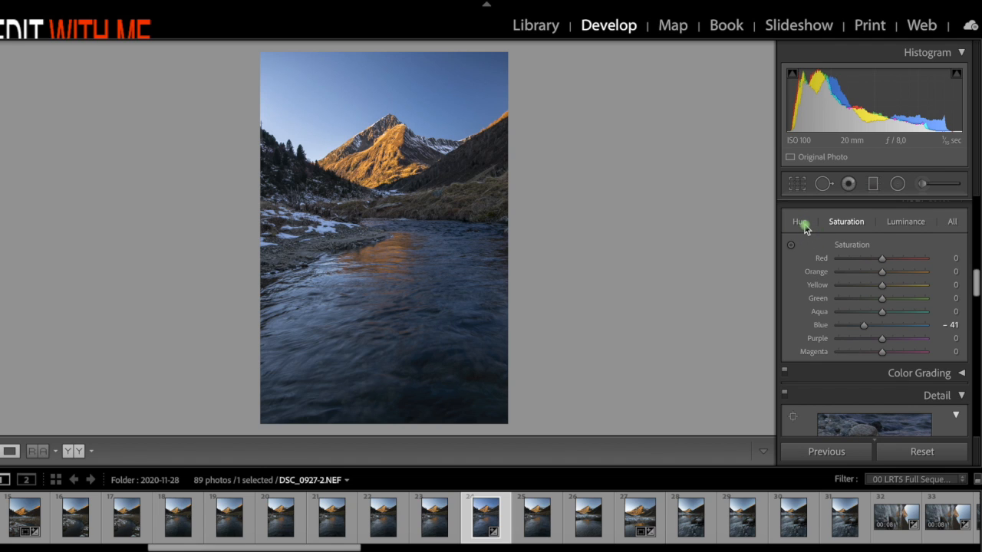
left_click(799, 224)
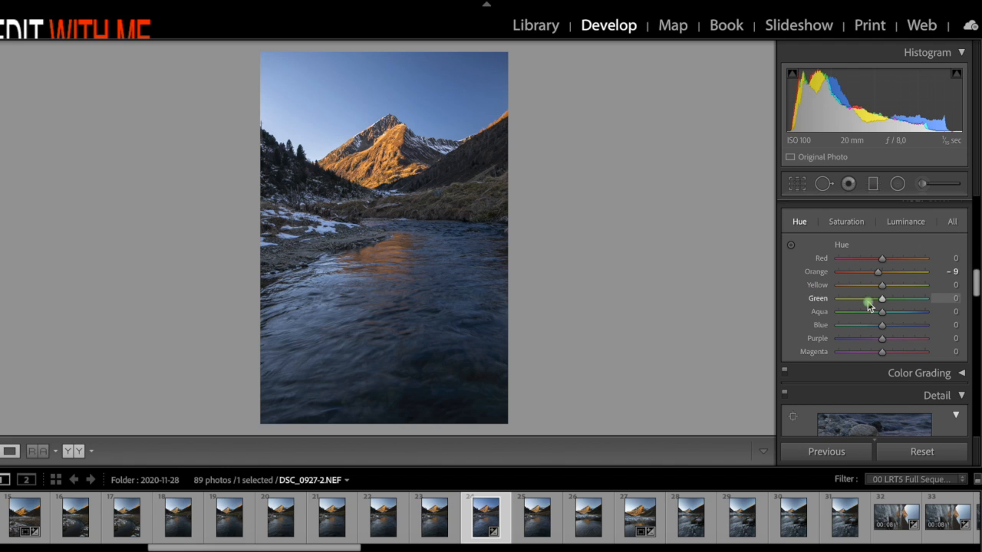
left_click_drag(881, 286, 878, 286)
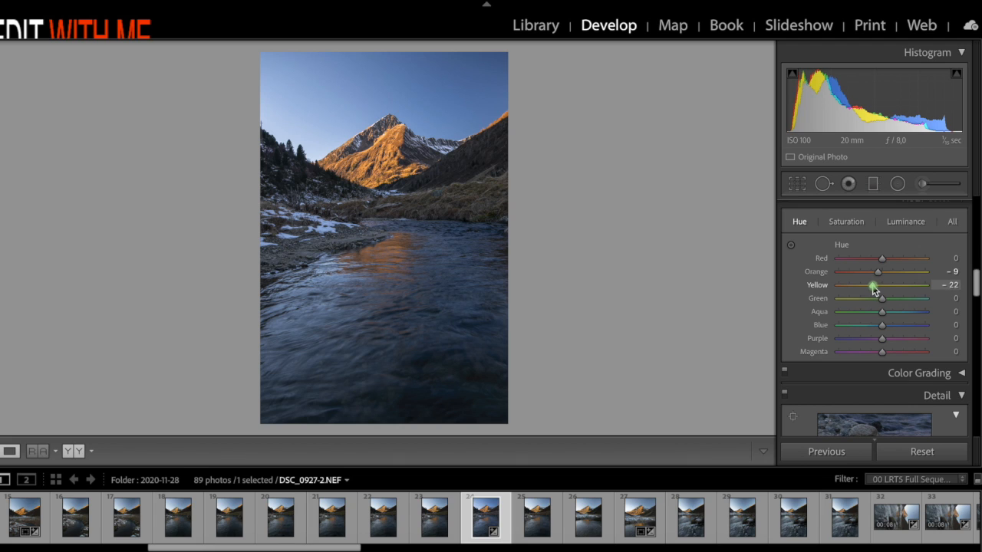
mouse_move(867, 286)
left_mouse_down()
mouse_move(843, 286)
mouse_move(857, 289)
left_mouse_up()
left_click_drag(869, 287, 870, 285)
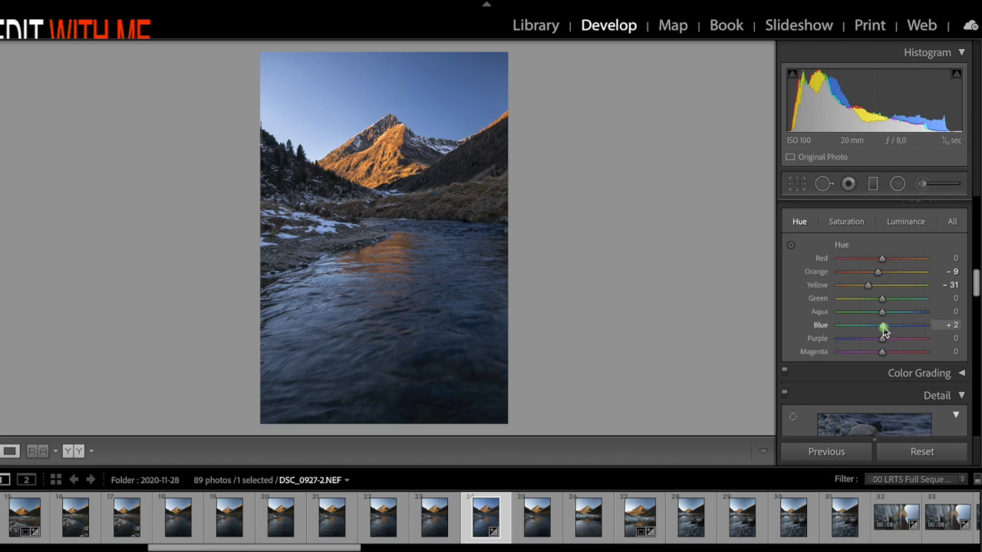
left_click_drag(884, 330, 885, 329)
left_click_drag(886, 330, 887, 330)
Magnify the sunlit mountain peak and raise the sharpening Amount to 78
scroll(836, 322, "down", 1)
scroll(834, 323, "down", 3)
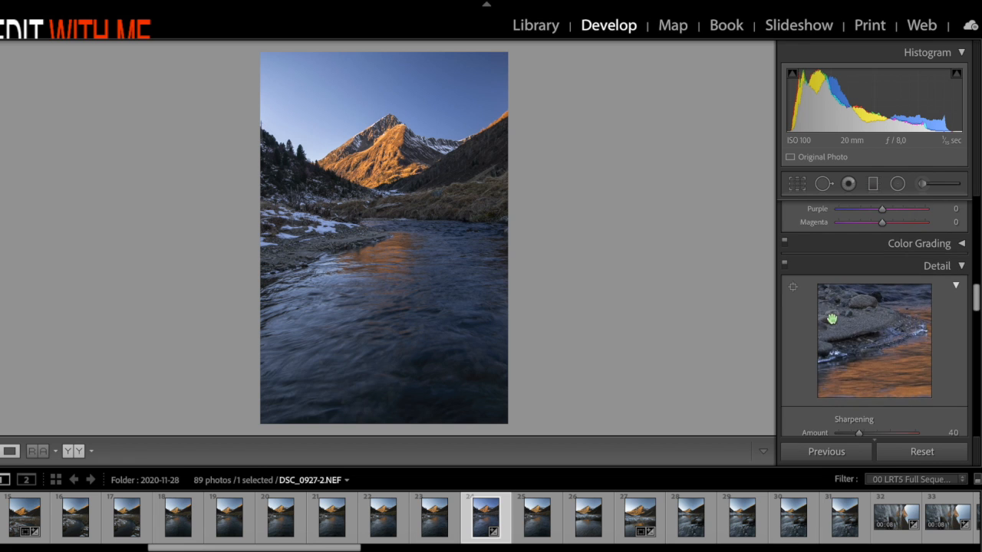
scroll(840, 322, "down", 3)
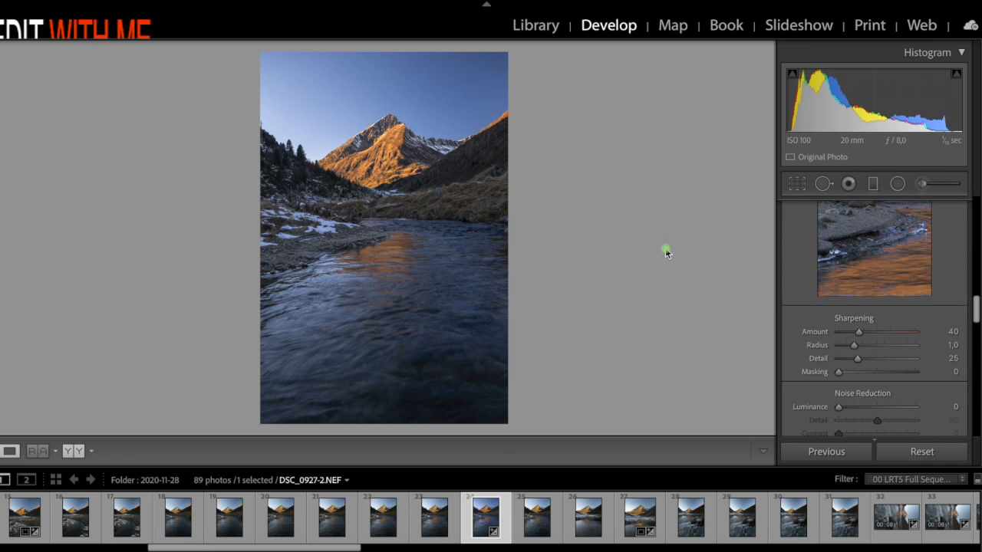
left_click(400, 136)
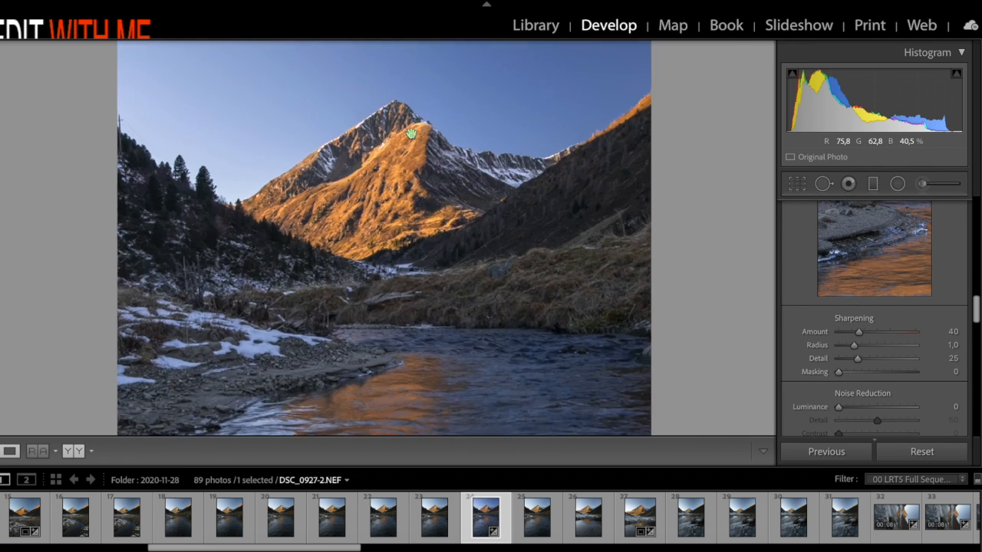
left_click(411, 133)
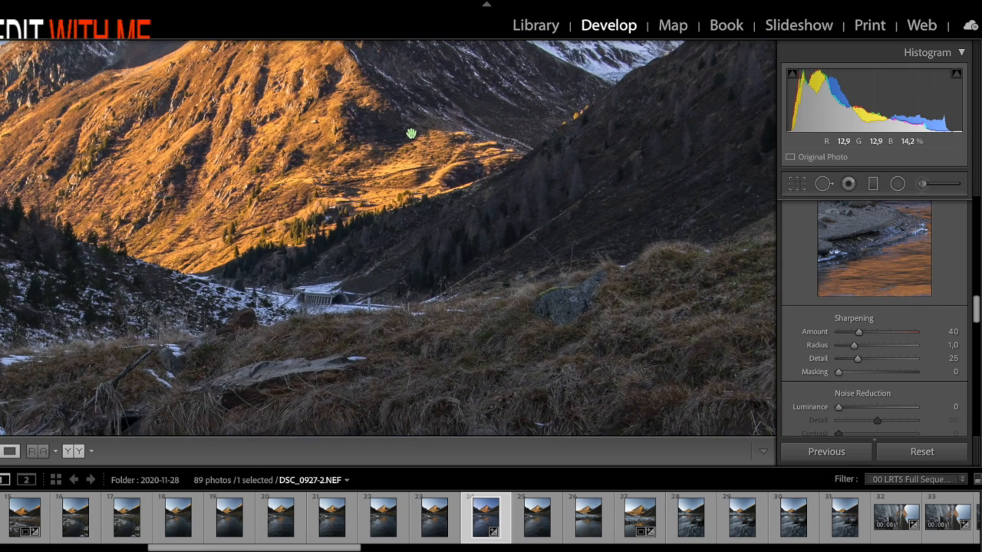
left_click(411, 134)
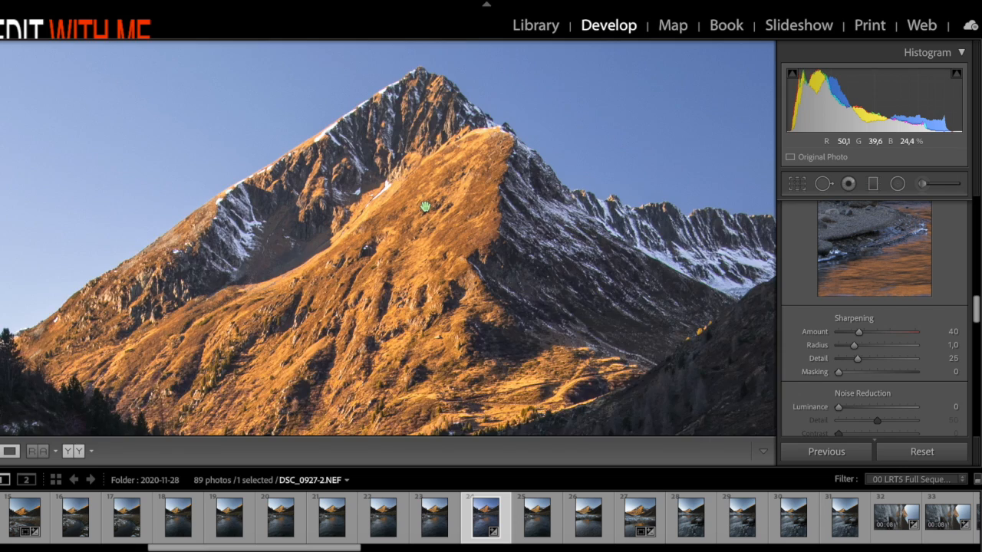
left_click(425, 207)
scroll(425, 207, "up", 4)
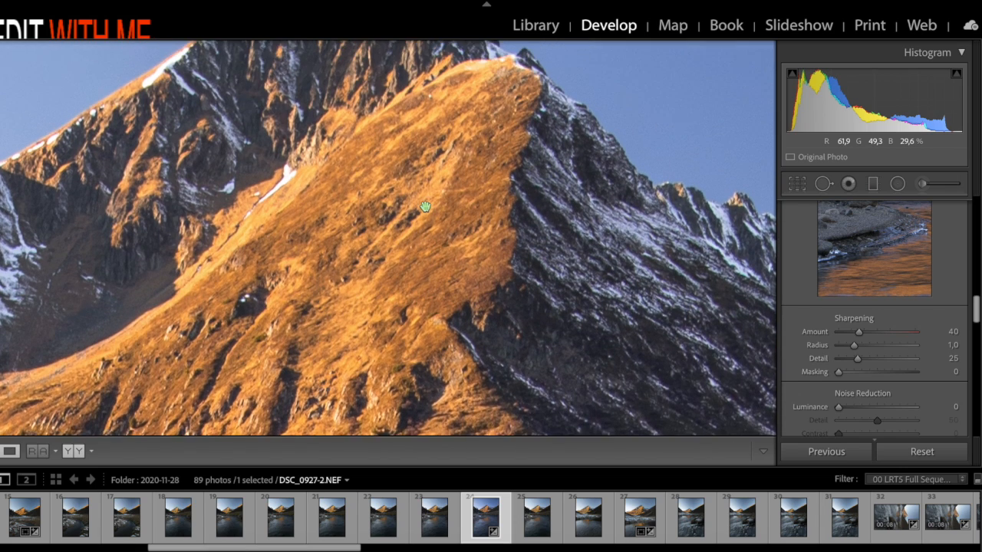
scroll(425, 207, "up", 1)
scroll(425, 207, "up", 1)
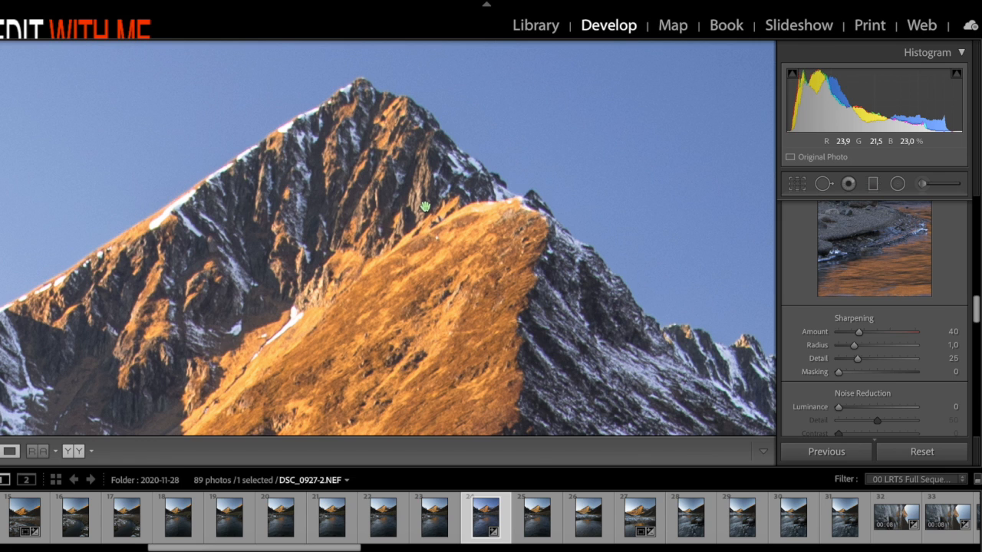
key("super+equal")
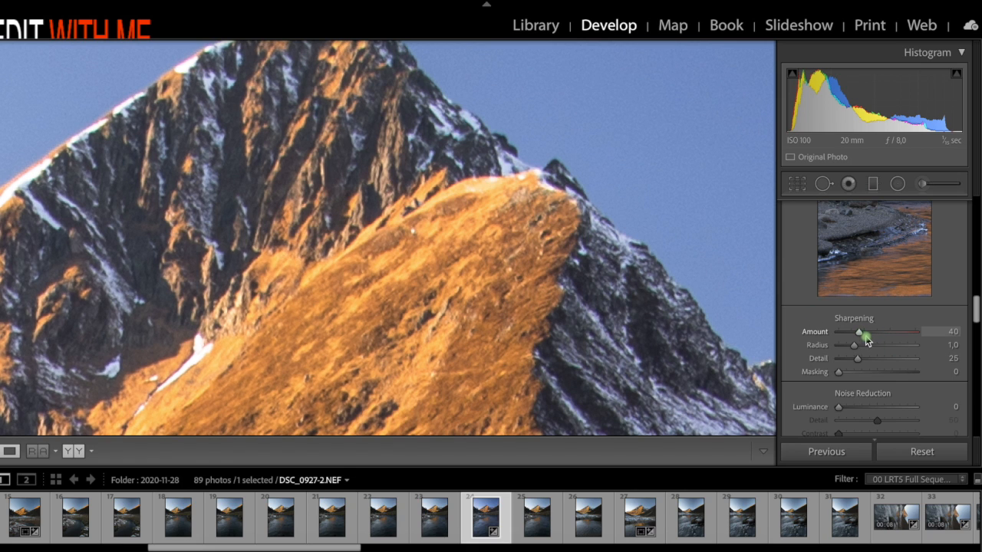
mouse_move(864, 340)
left_mouse_down()
mouse_move(857, 332)
mouse_move(887, 338)
mouse_move(879, 342)
left_mouse_up()
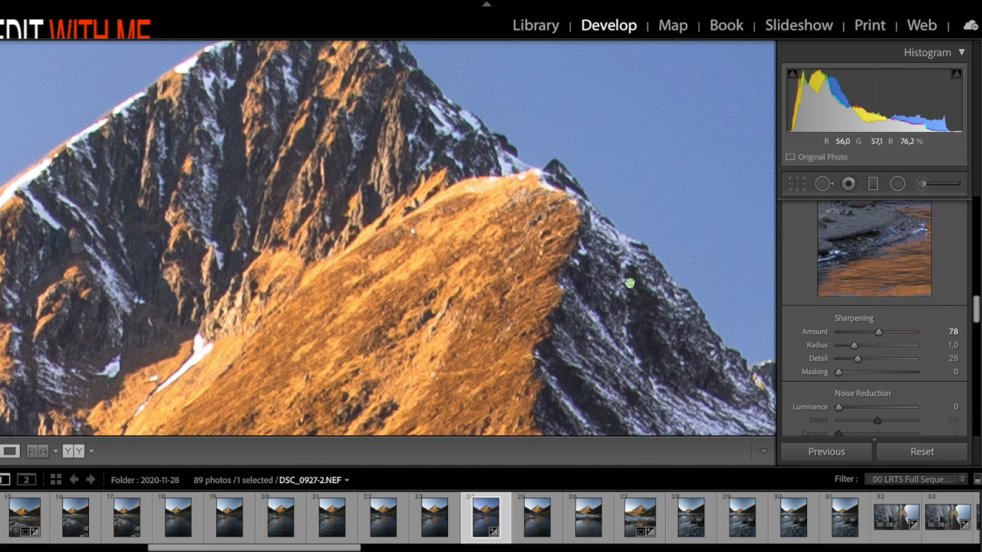
Set the sharpening Radius to 0.7 using the grayscale edge preview
left_click_drag(872, 345, 858, 350)
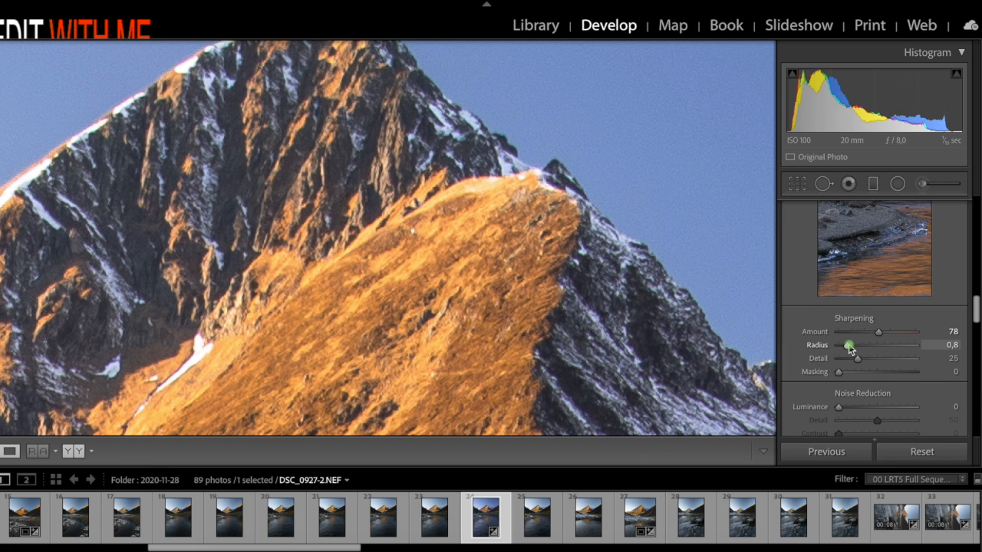
key("alt")
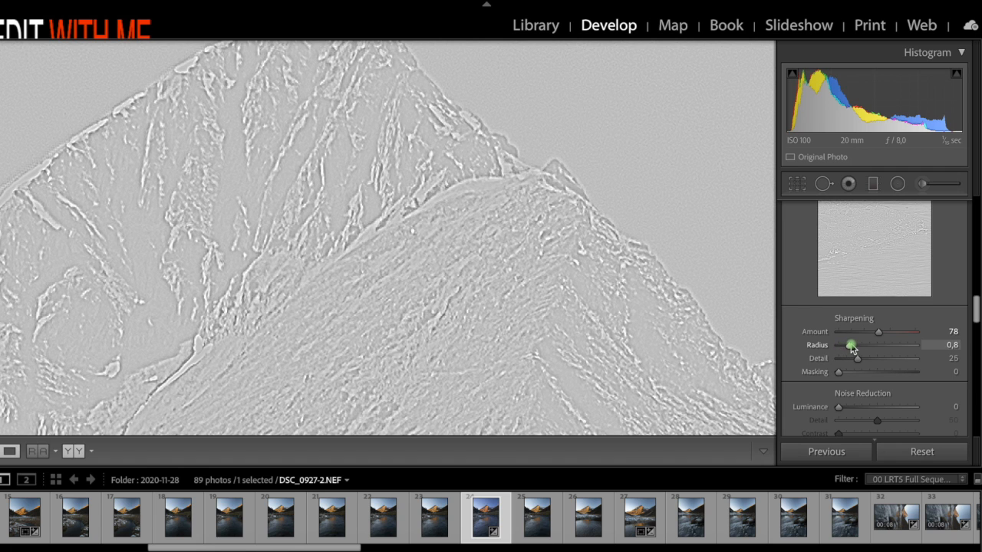
left_click_drag(849, 349, 852, 349)
left_click_drag(846, 347, 846, 346)
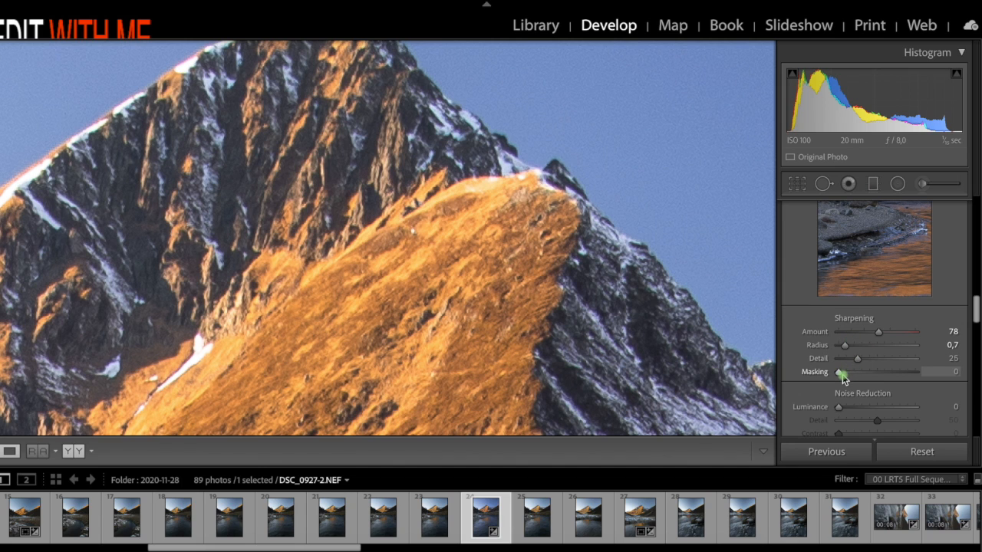
Limit sharpening to the mountain's edges by setting Masking to 59 with the black-and-white mask preview
key("alt")
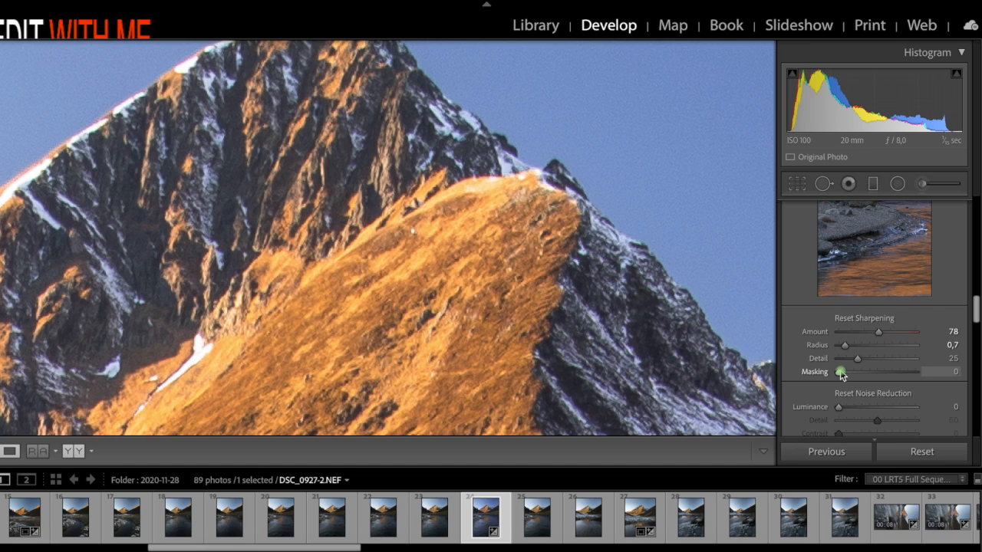
left_click_drag(841, 375, 887, 381)
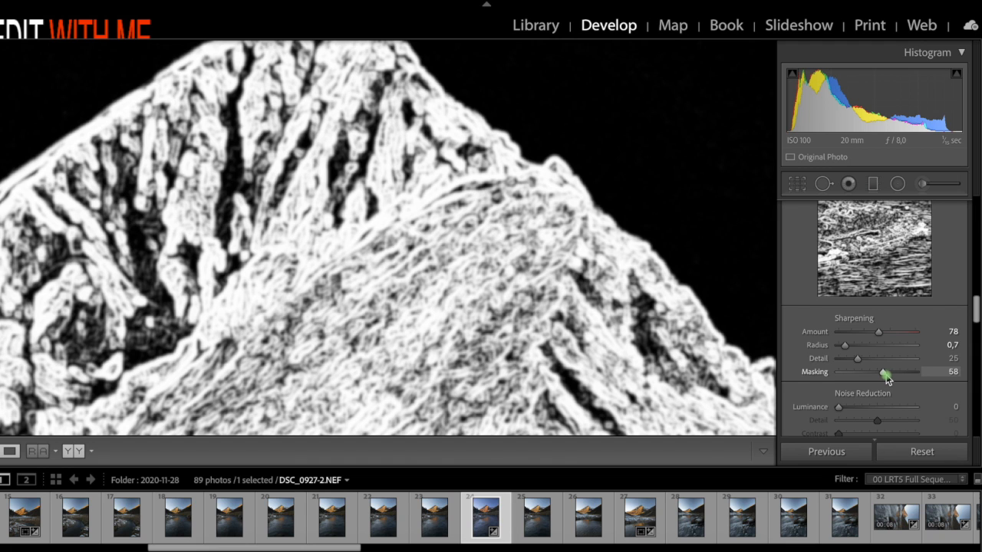
left_click_drag(885, 375, 887, 374)
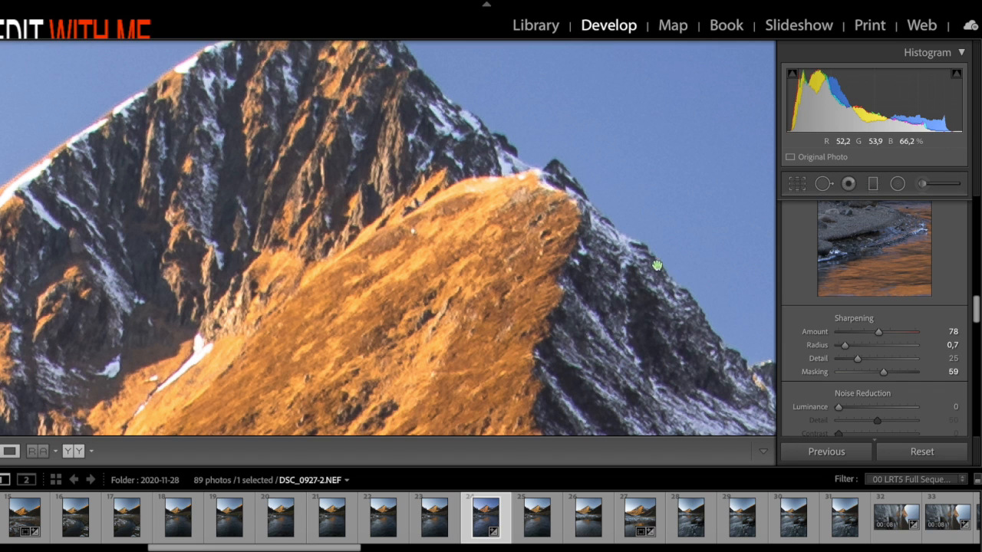
Magnify the sky beside the peak and set Luminance noise reduction to 25
key("super+equal")
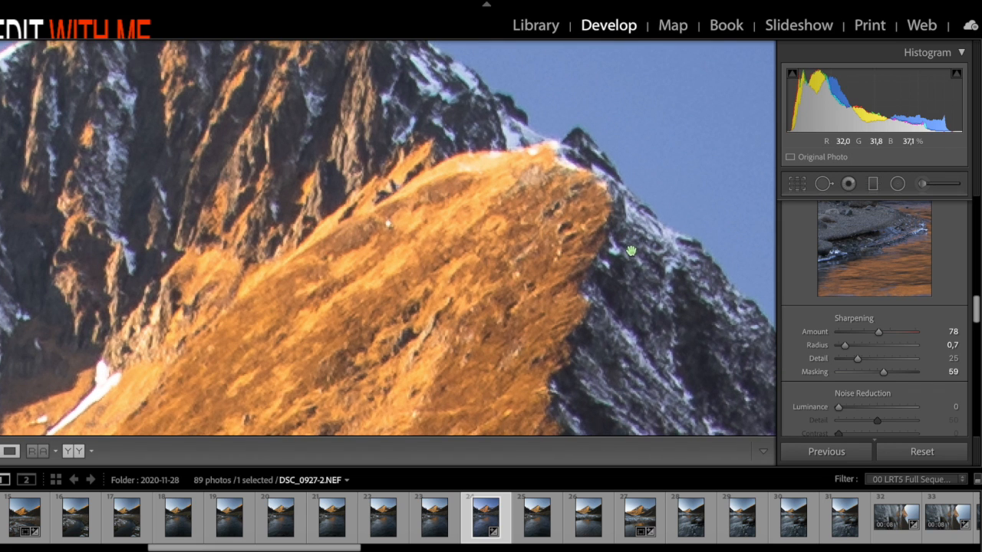
scroll(631, 251, "up", 3)
scroll(632, 251, "up", 2)
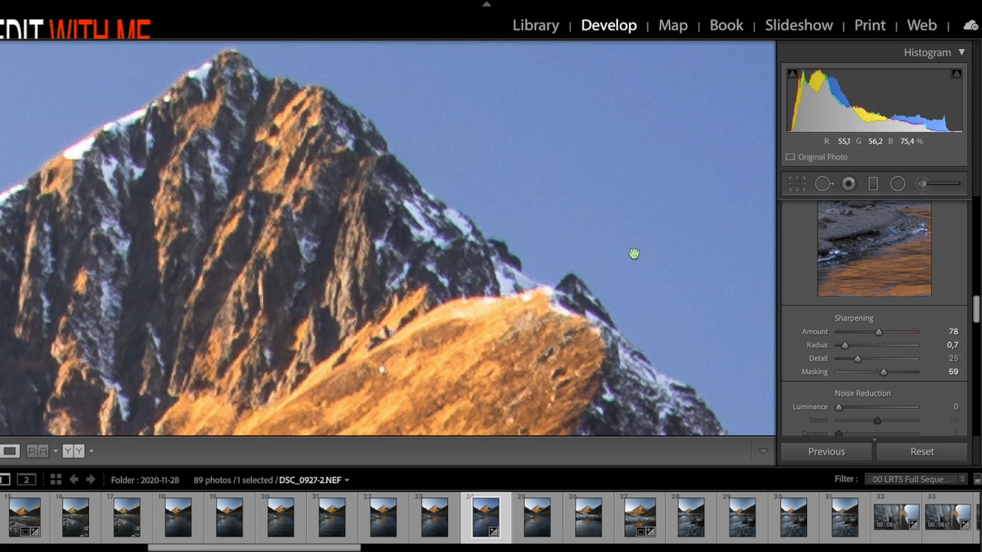
scroll(632, 252, "up", 5)
key("super+equal")
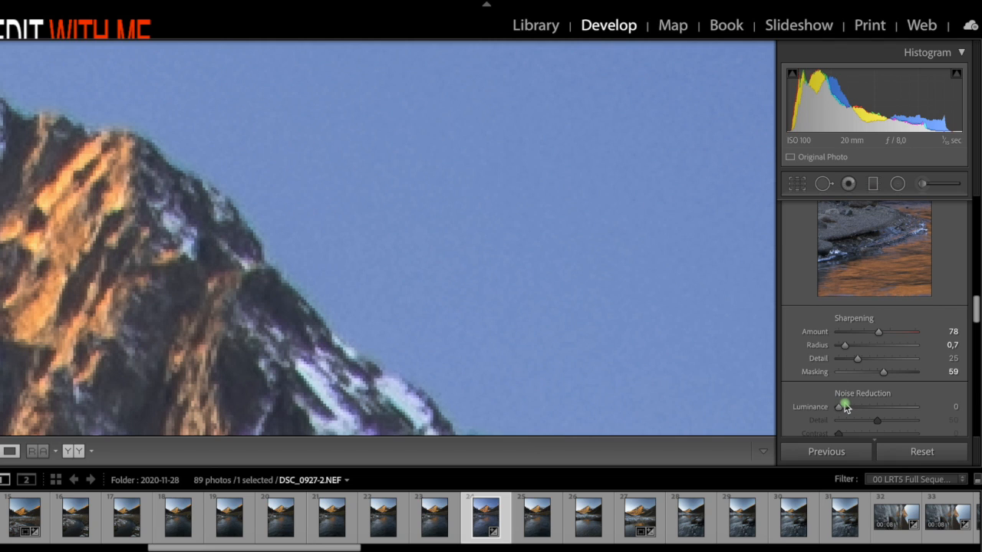
mouse_move(839, 412)
left_mouse_down()
mouse_move(872, 404)
mouse_move(842, 407)
mouse_move(859, 415)
left_mouse_up()
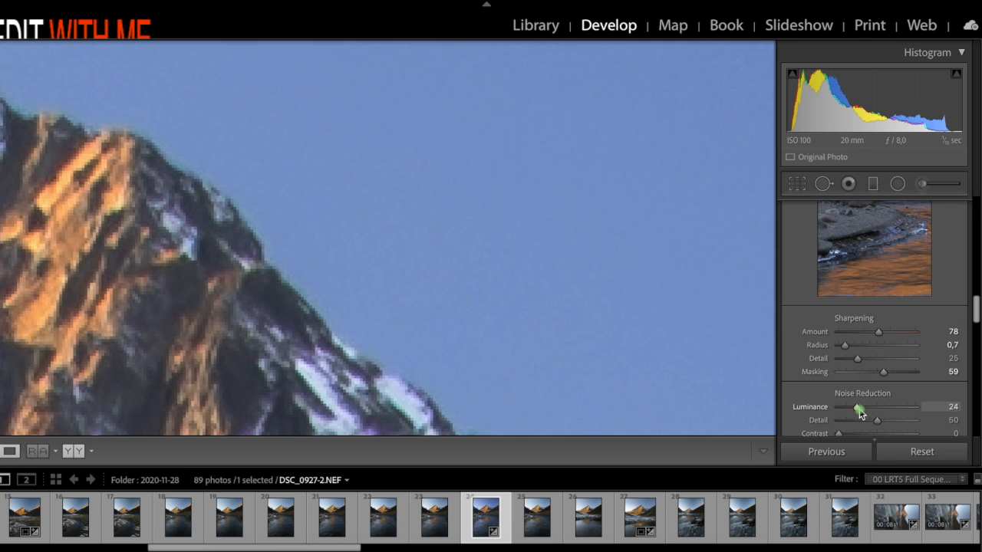
left_click_drag(861, 414, 860, 414)
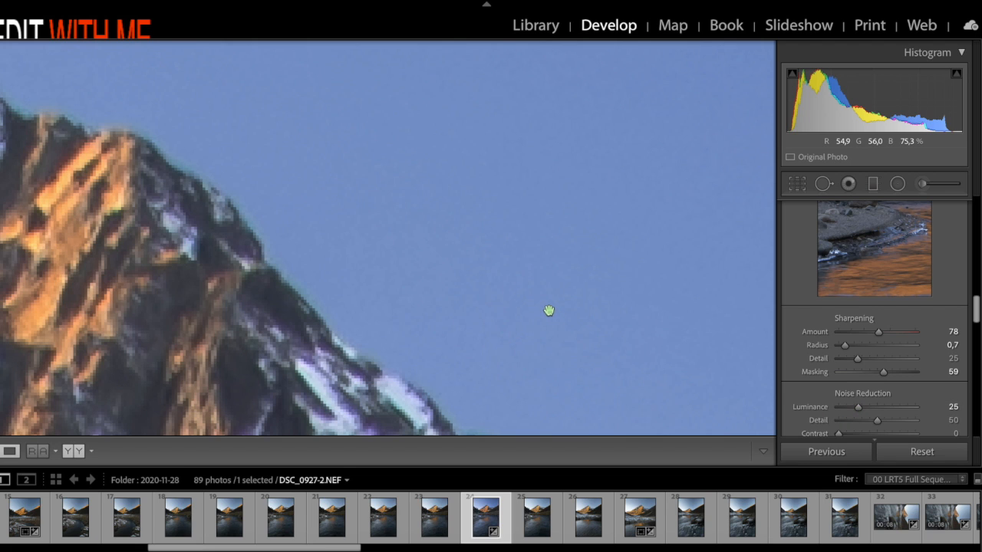
Set Color noise reduction to 100 while checking the magnified mountain peak and its snowy ridge
scroll(544, 312, "left", 5)
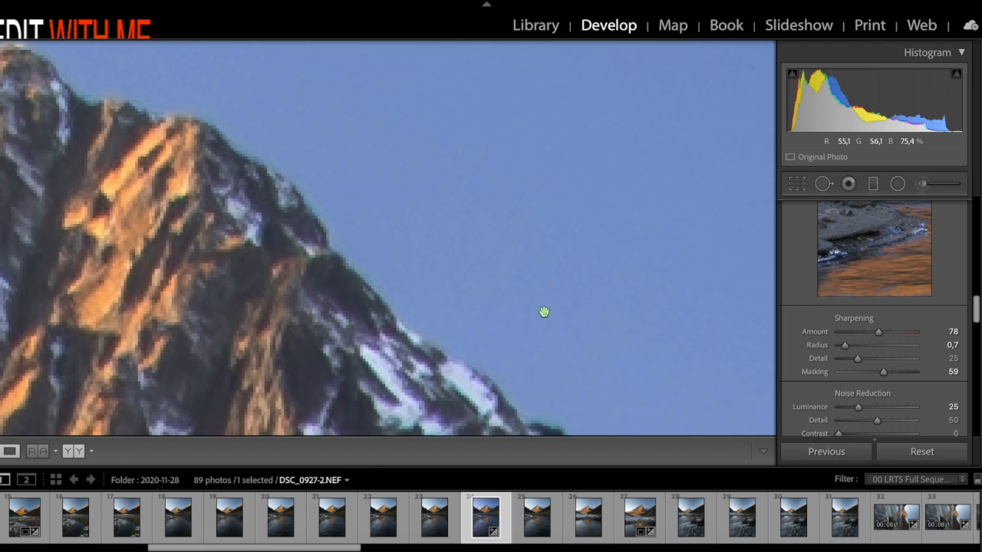
scroll(541, 312, "left", 3)
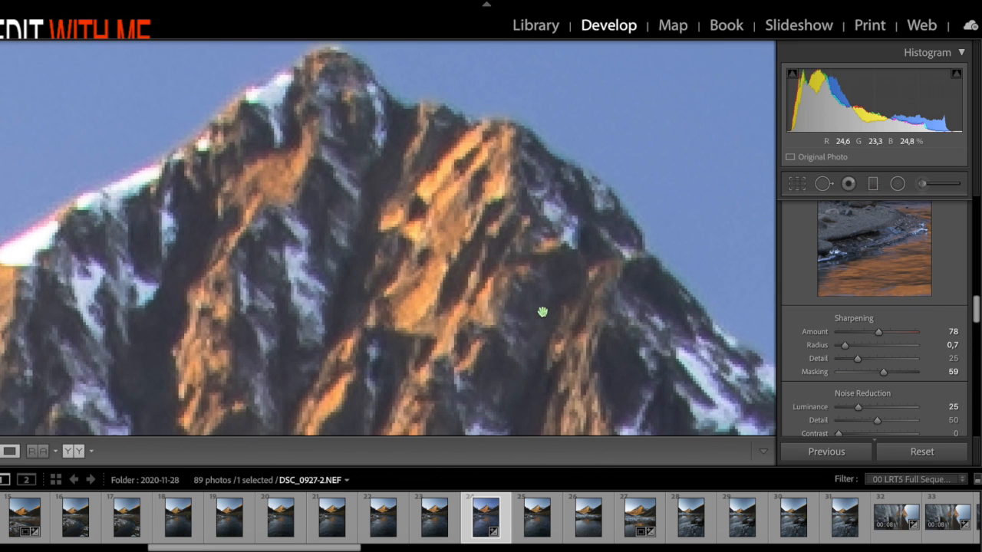
scroll(541, 312, "up", 5)
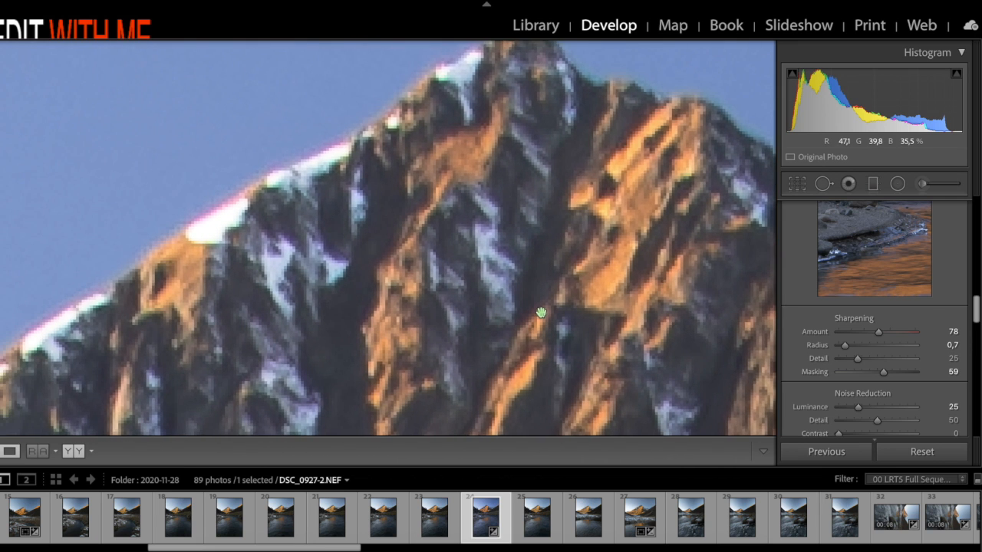
scroll(541, 312, "left", 3)
scroll(542, 312, "up", 2)
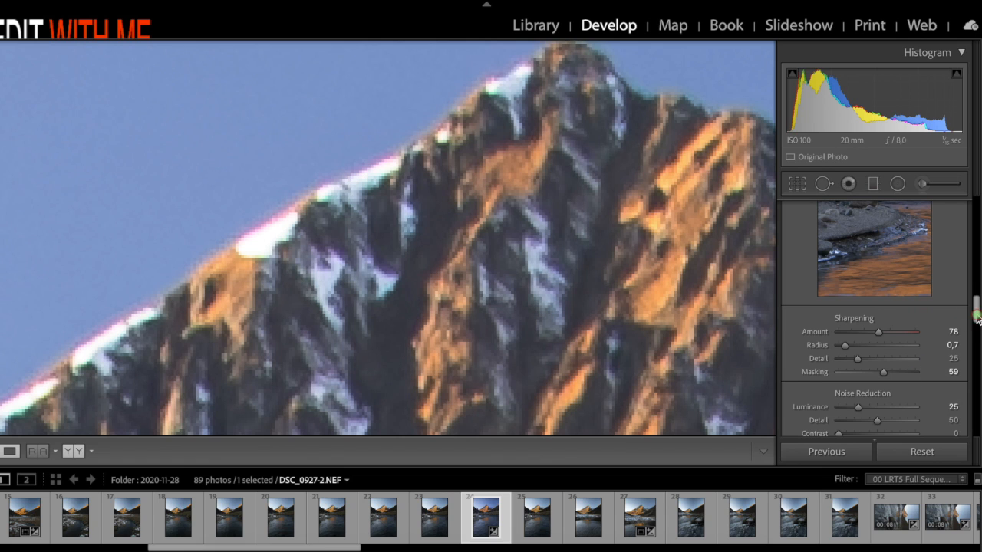
left_click_drag(977, 319, 976, 330)
left_click_drag(860, 363, 928, 369)
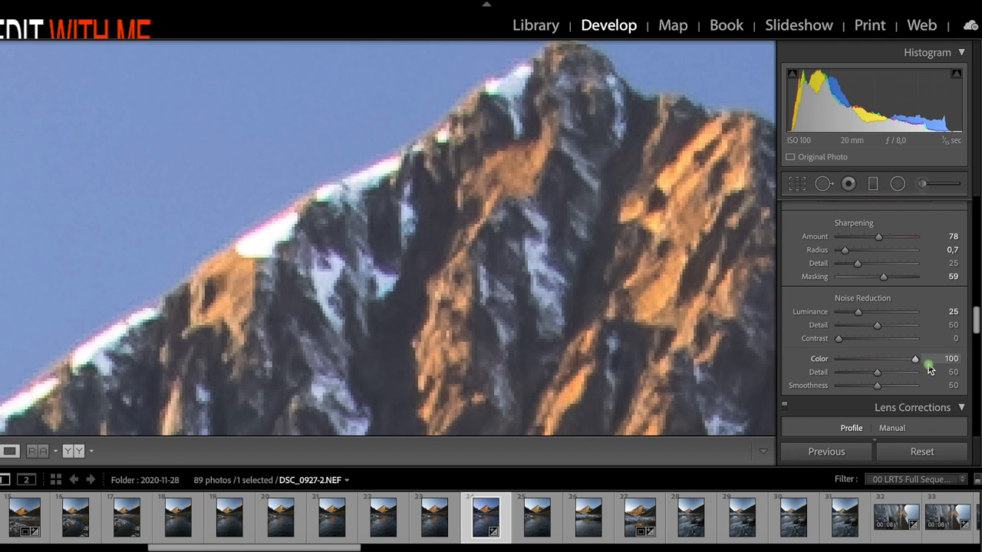
left_click_drag(928, 365, 841, 360)
left_click_drag(850, 362, 918, 357)
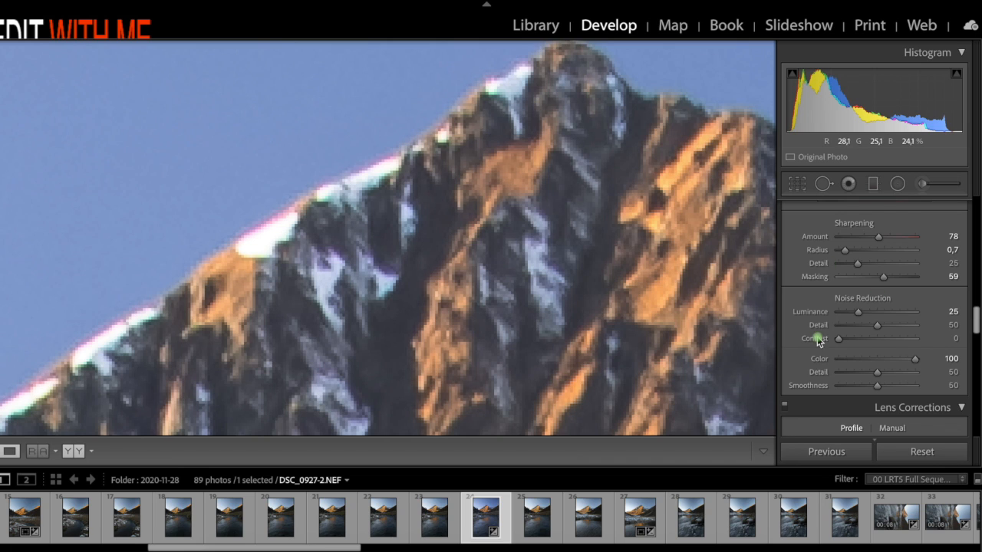
Enable Remove Chromatic Aberration in the lens corrections to clean the magenta fringe along the snowy ridge
scroll(825, 339, "down", 4)
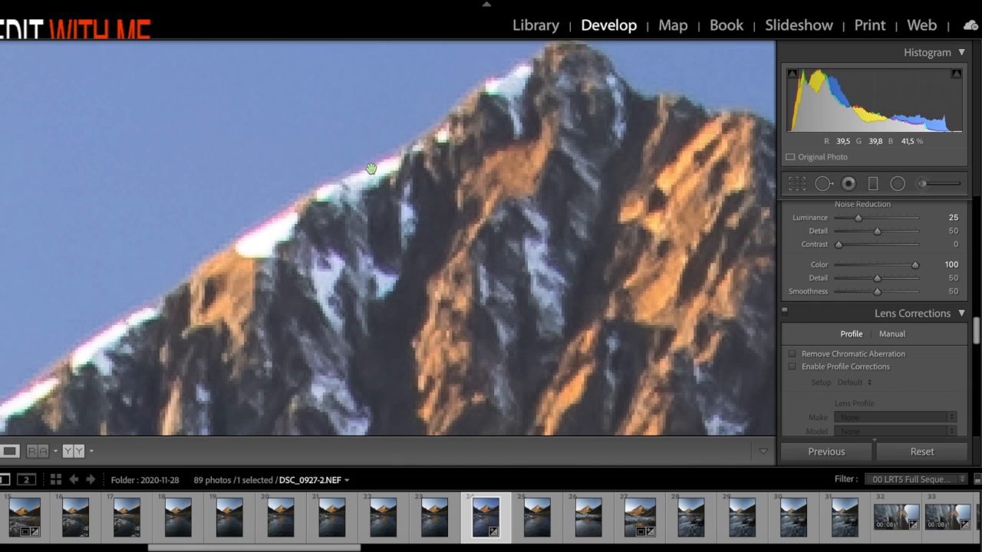
left_click(794, 354)
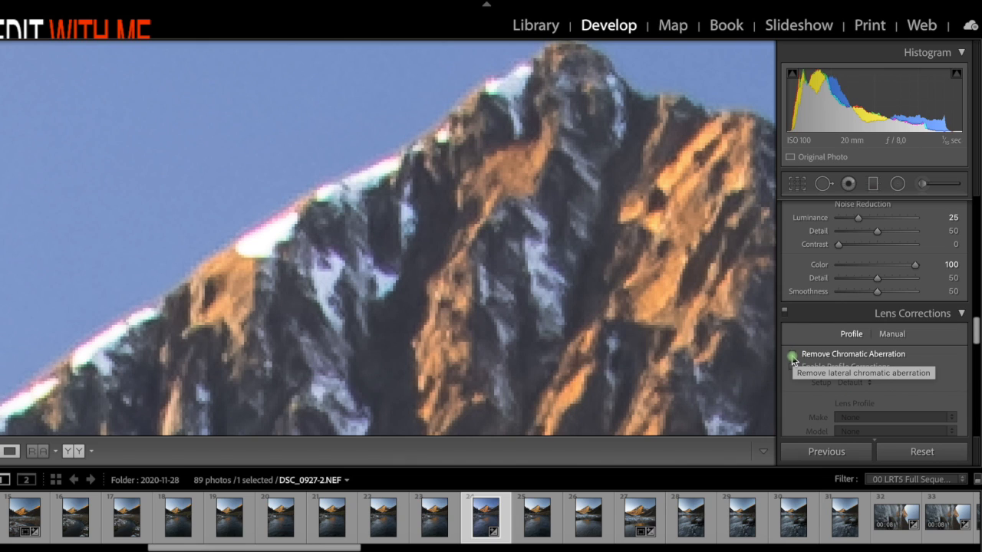
left_click(794, 355)
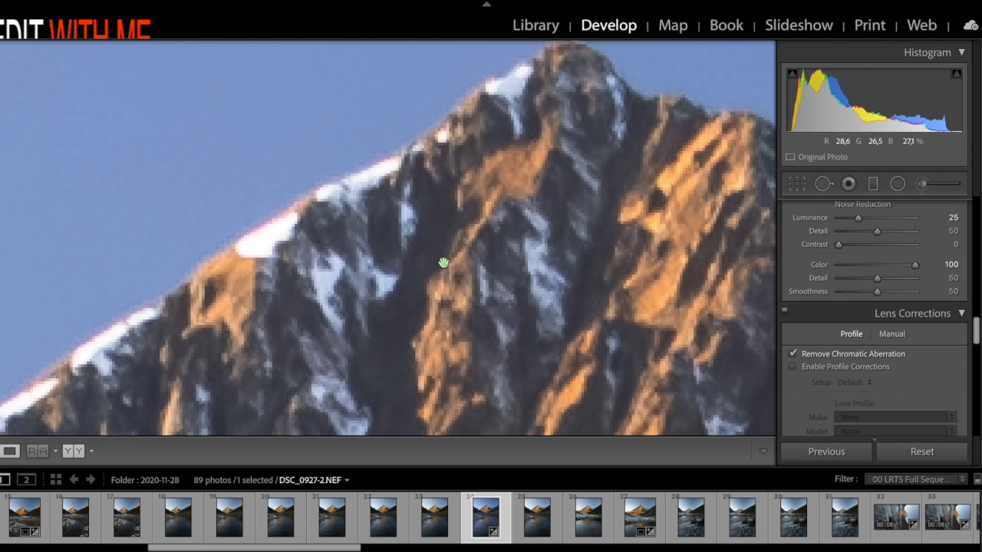
Crop the whole photo to the 4 x 5 / 8 x 10 aspect, keeping all the sky and trimming only the dark water below
key("ctrl+minus")
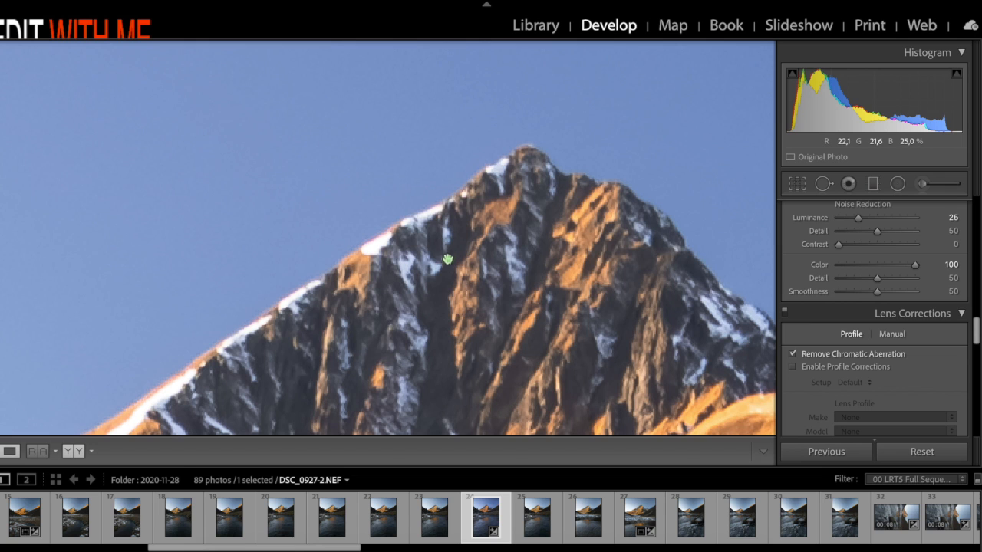
key("ctrl+minus")
key("ctrl+minus")
key("ctrl+minus")
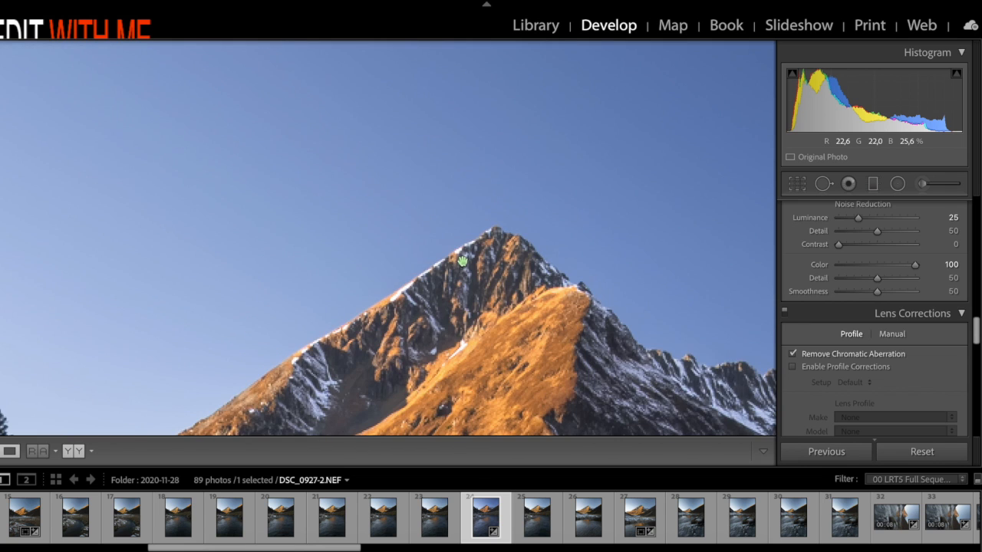
left_click(460, 261)
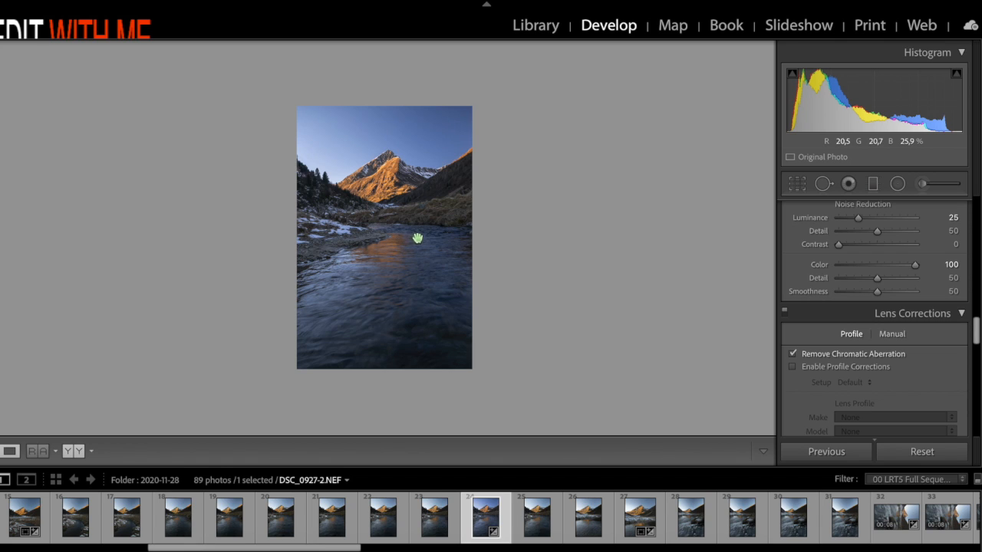
left_click(796, 185)
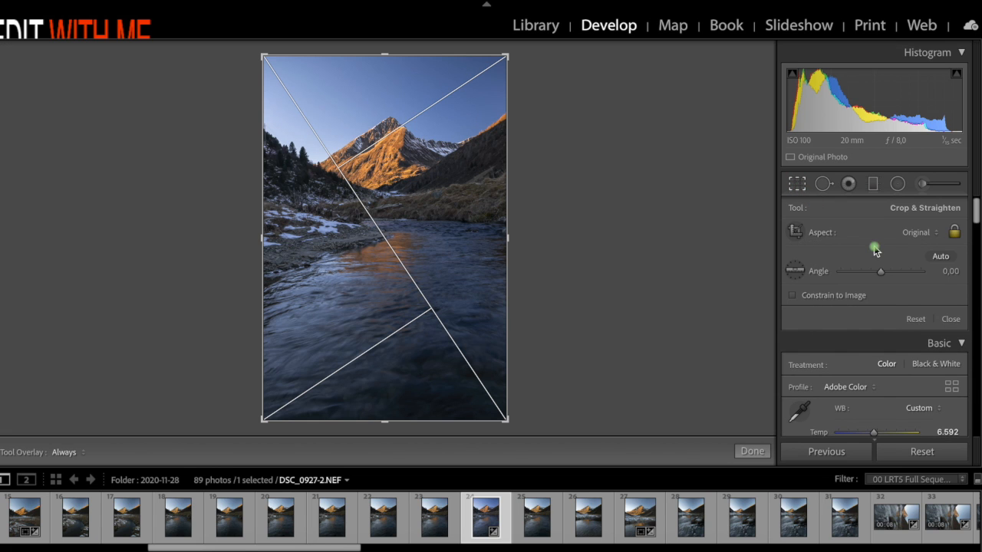
left_click(931, 234)
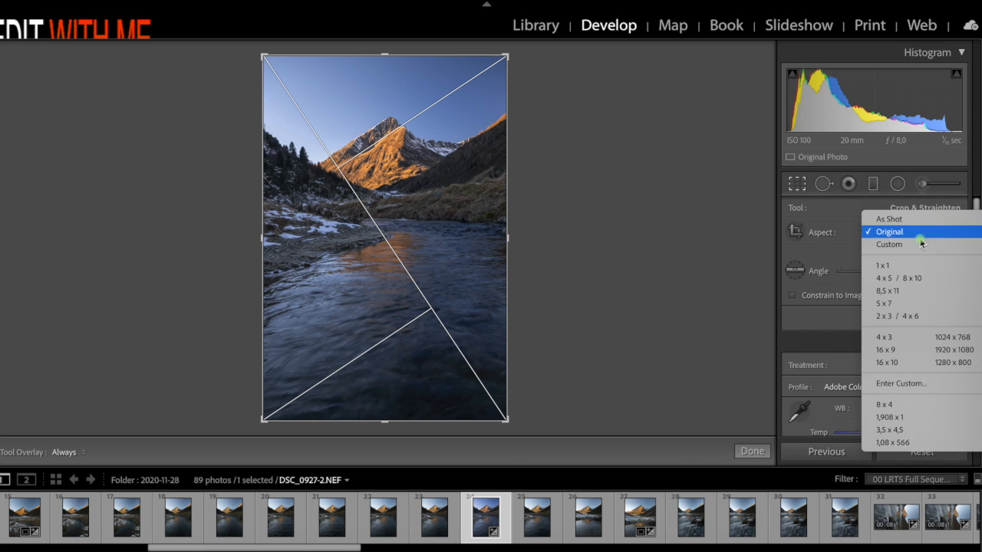
left_click(903, 282)
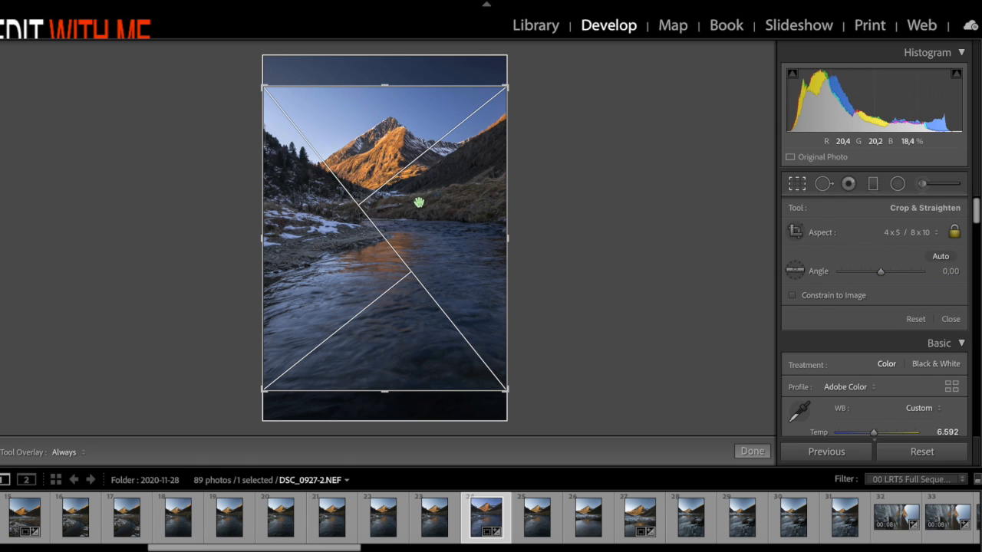
left_click_drag(421, 211, 420, 240)
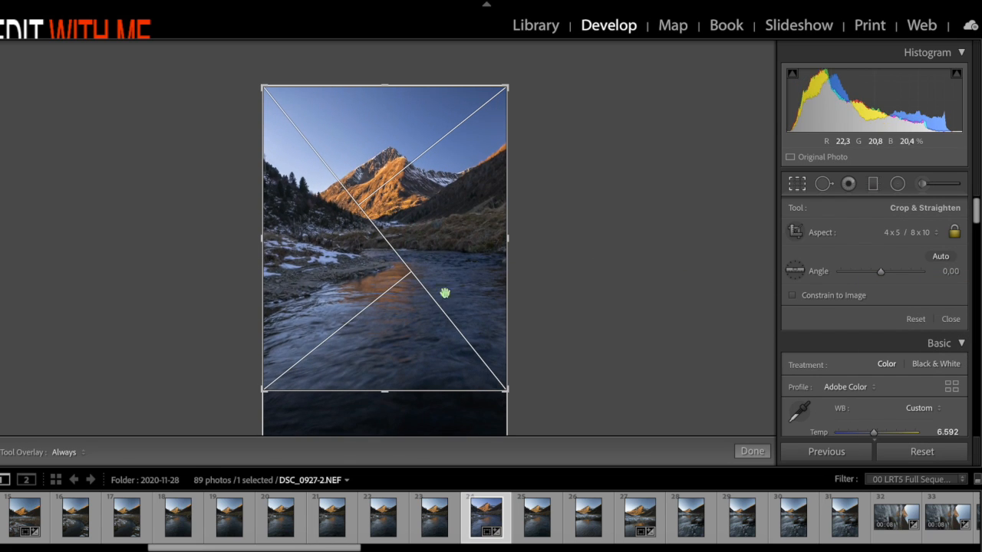
left_click(752, 451)
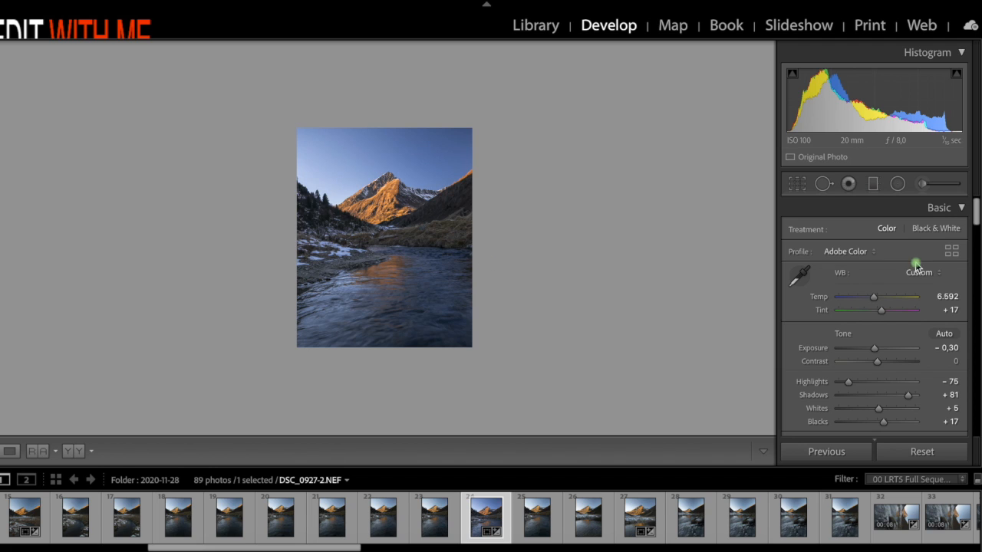
Place a small inverted radial filter over the orange reflection in the river with Exposure 0.25
left_click(898, 185)
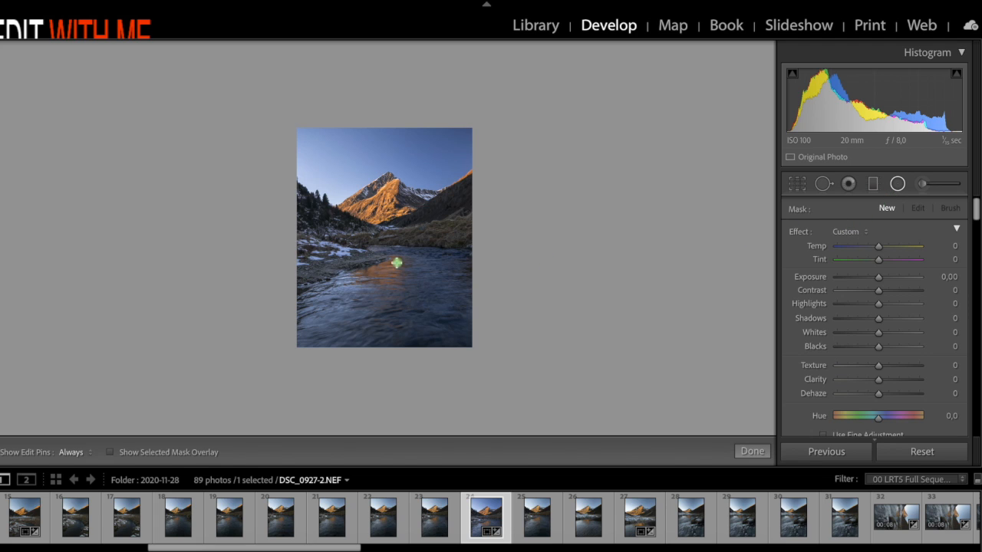
mouse_move(388, 267)
left_mouse_down()
mouse_move(417, 286)
mouse_move(393, 271)
left_mouse_up()
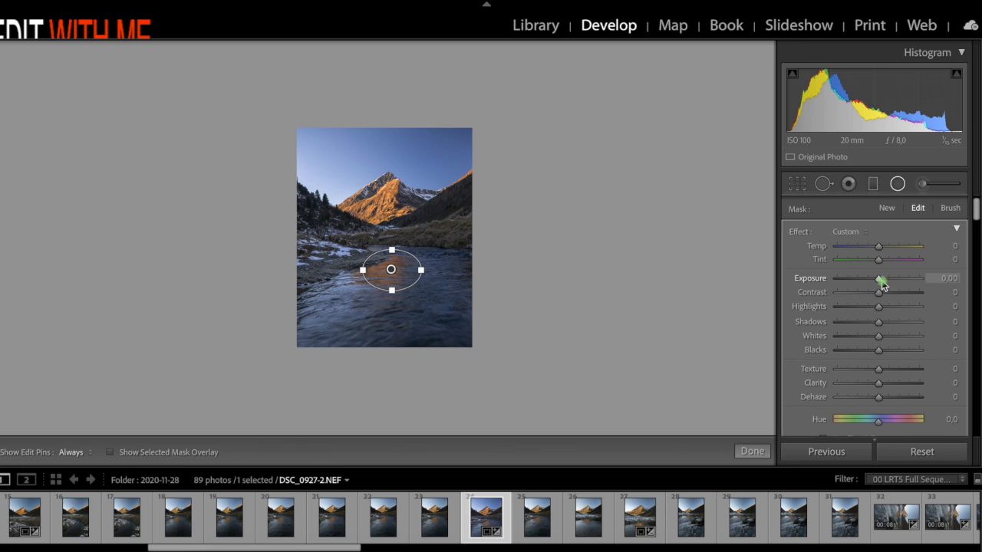
left_click_drag(880, 281, 882, 281)
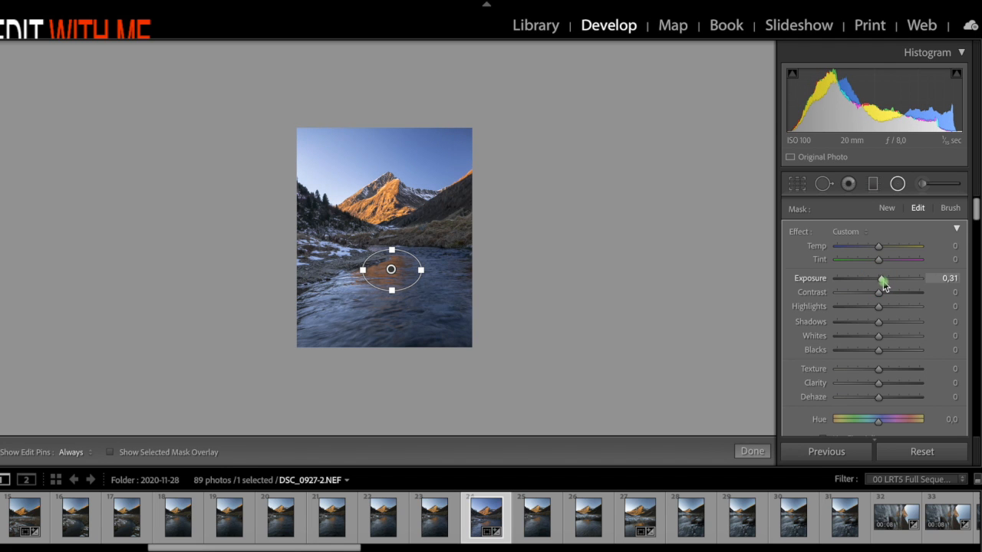
scroll(853, 318, "down", 10)
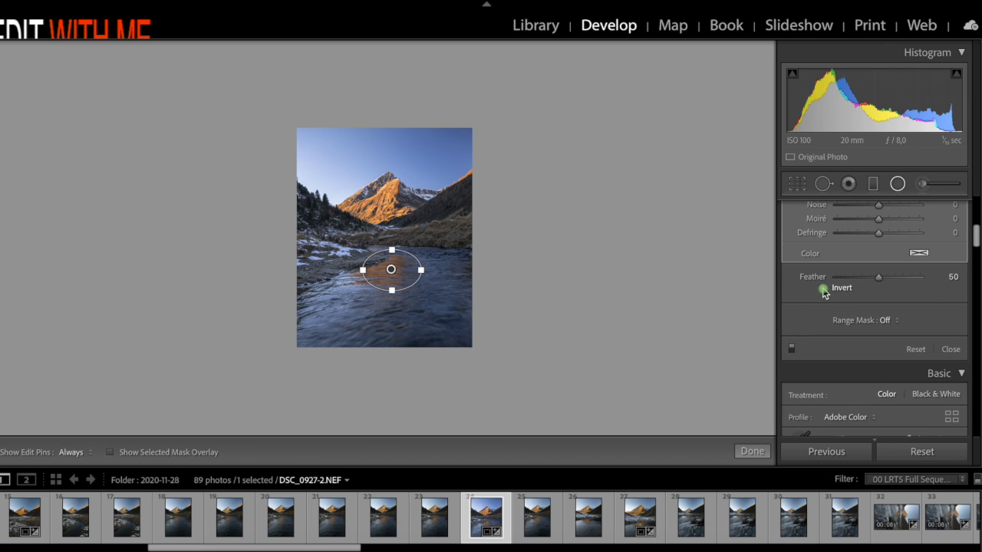
left_click(822, 288)
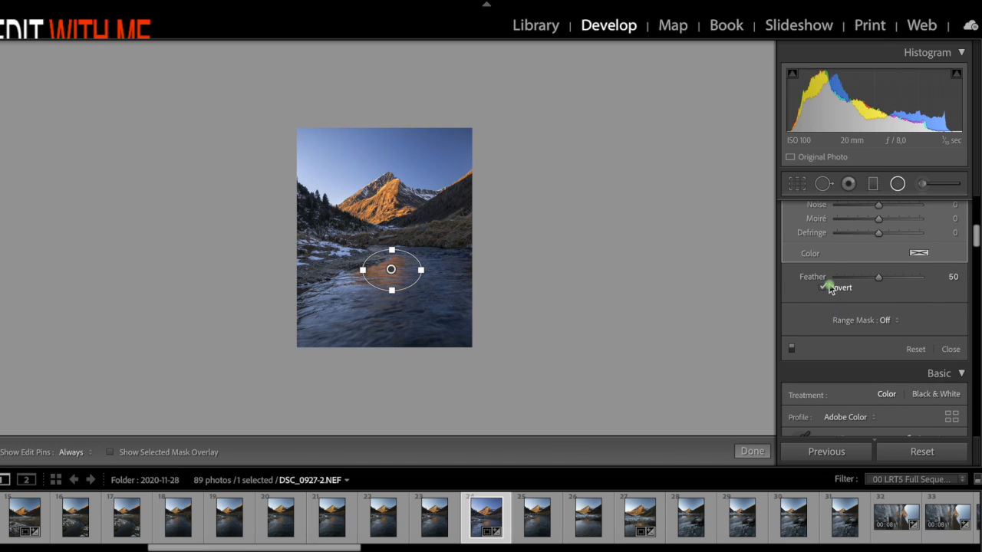
scroll(828, 288, "up", 10)
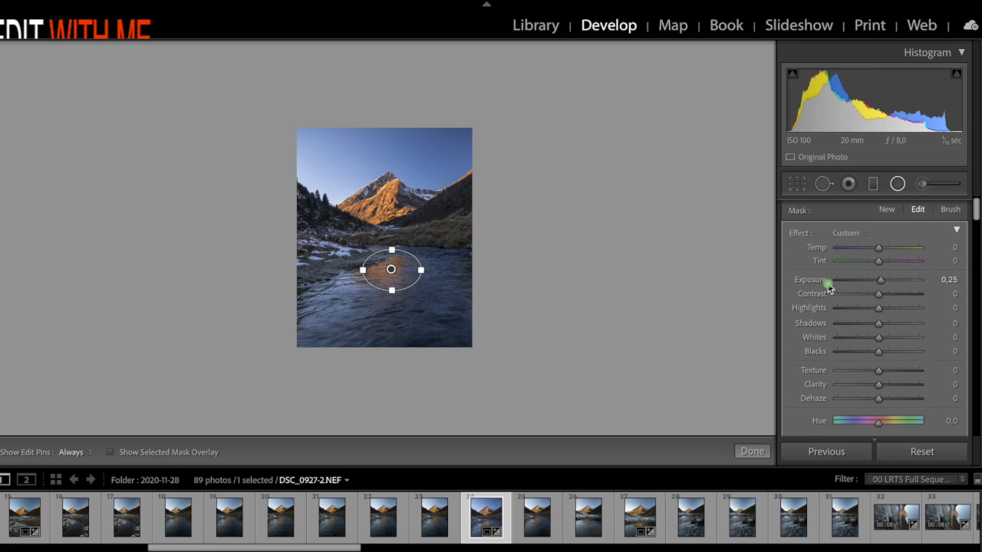
mouse_move(391, 271)
left_mouse_down()
mouse_move(452, 278)
mouse_move(391, 274)
left_mouse_up()
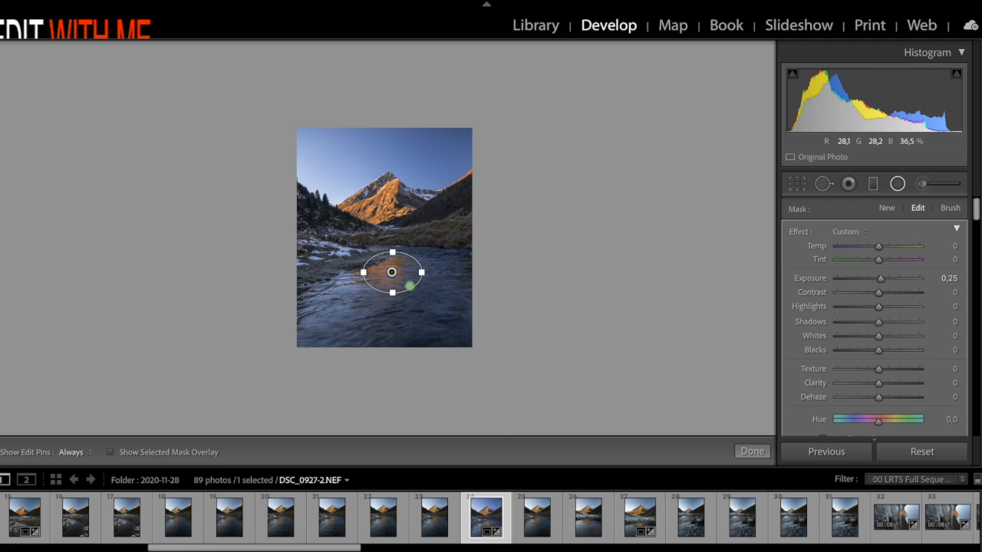
Raise the reflection's radial filter to Exposure 0.38 and Contrast 7, and finish the filter
key("ctrl+=")
scroll(411, 288, "down", 5)
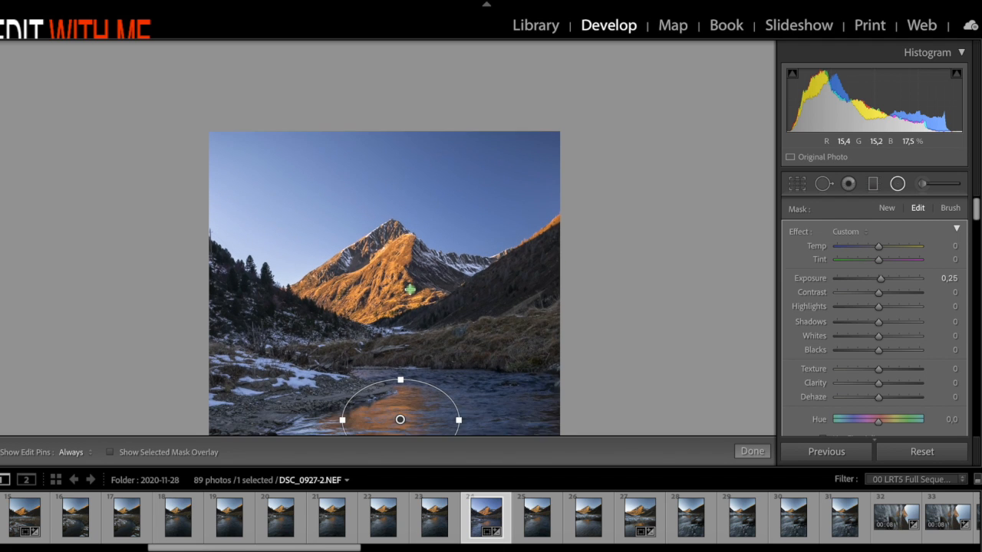
scroll(411, 292, "down", 1)
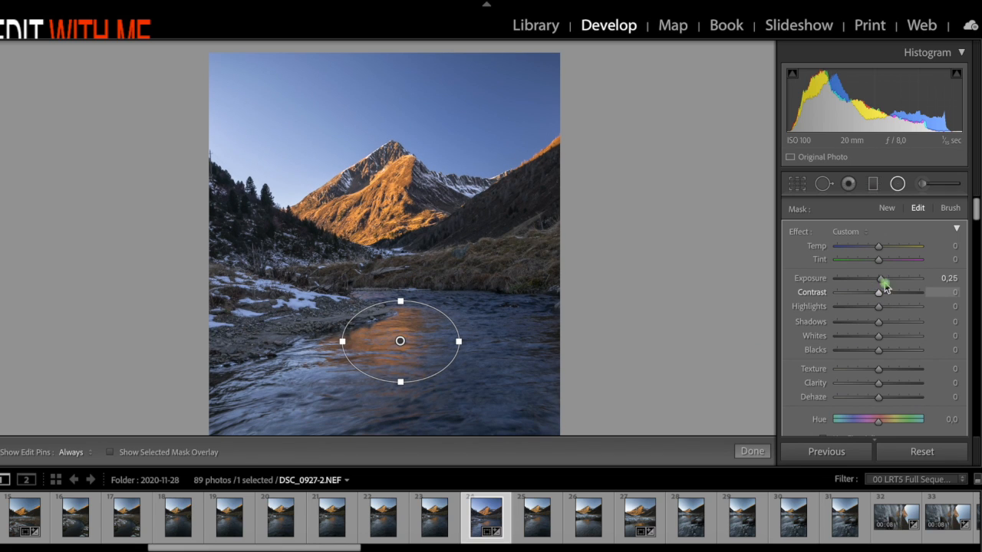
left_click_drag(883, 283, 884, 281)
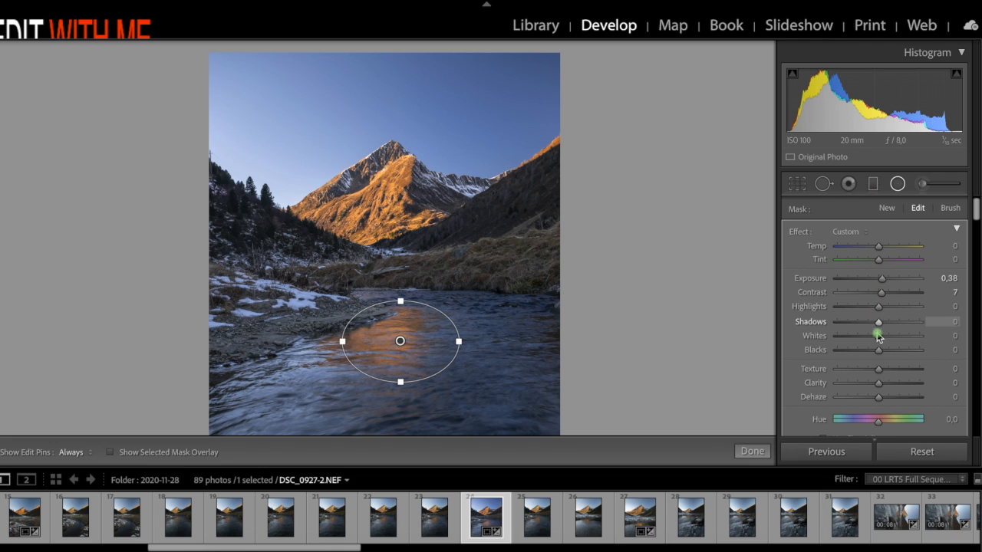
left_click(761, 454)
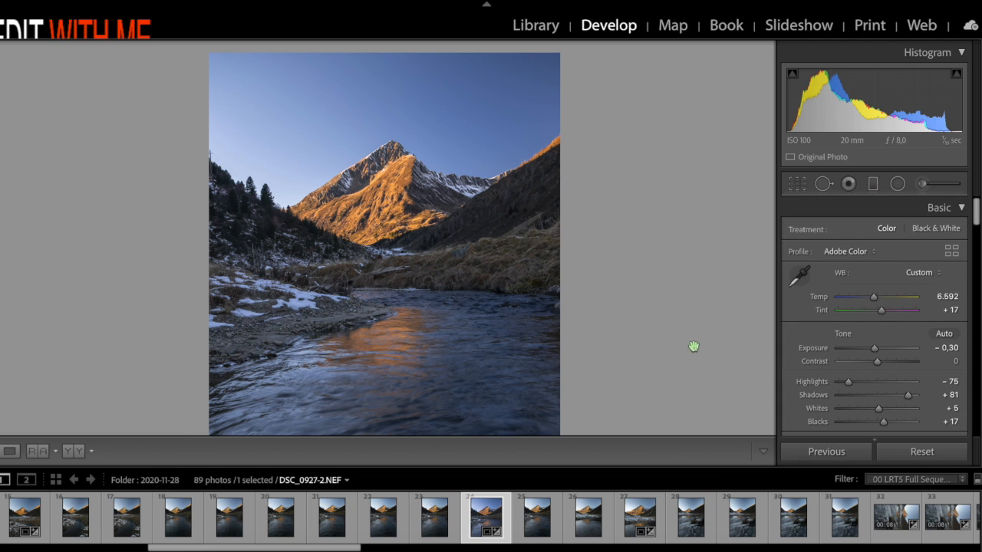
Paint over the orange river reflection with an adjustment brush set to Temp 7, Exposure 0.16 and Contrast 4
left_click(923, 187)
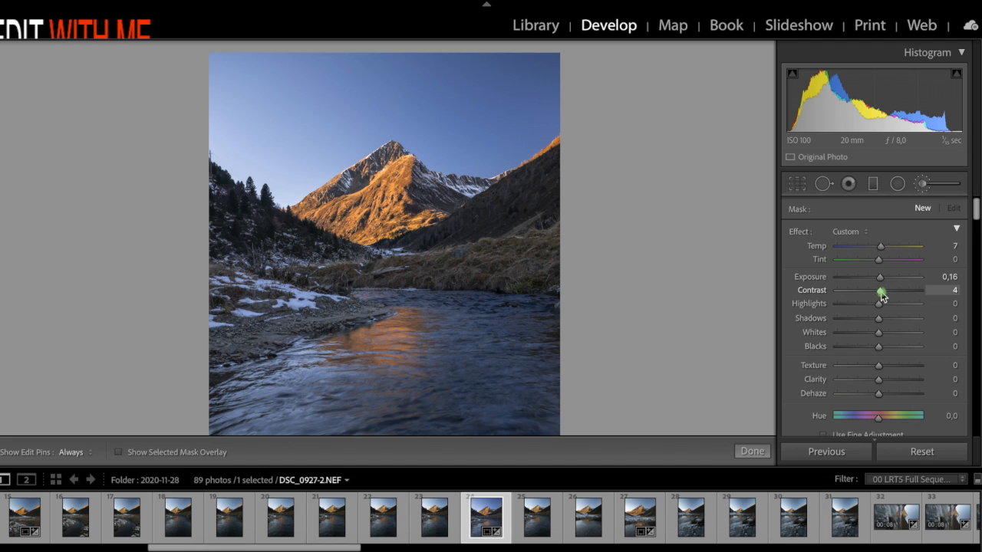
key("h")
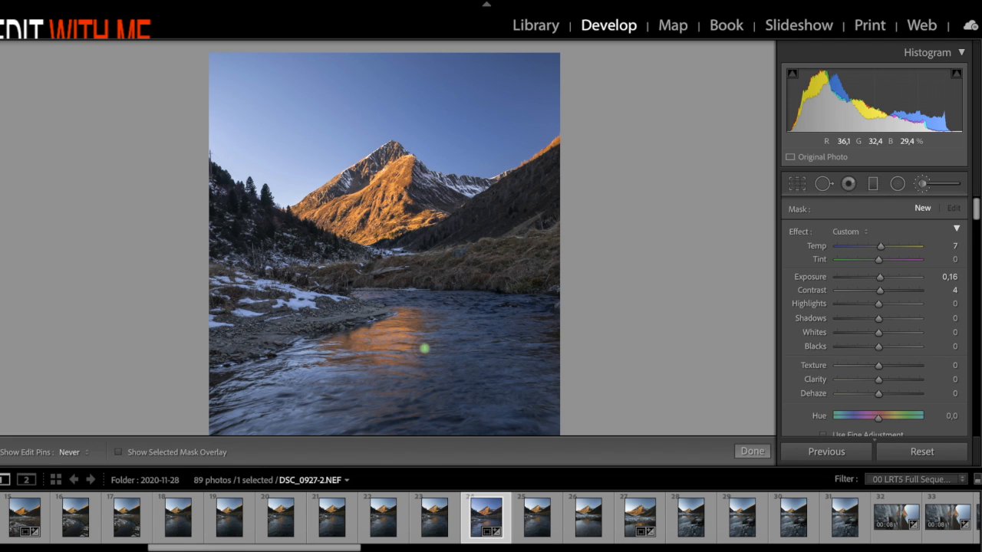
key("h")
mouse_move(447, 344)
left_mouse_down()
mouse_move(421, 337)
mouse_move(418, 352)
left_mouse_up()
key("h")
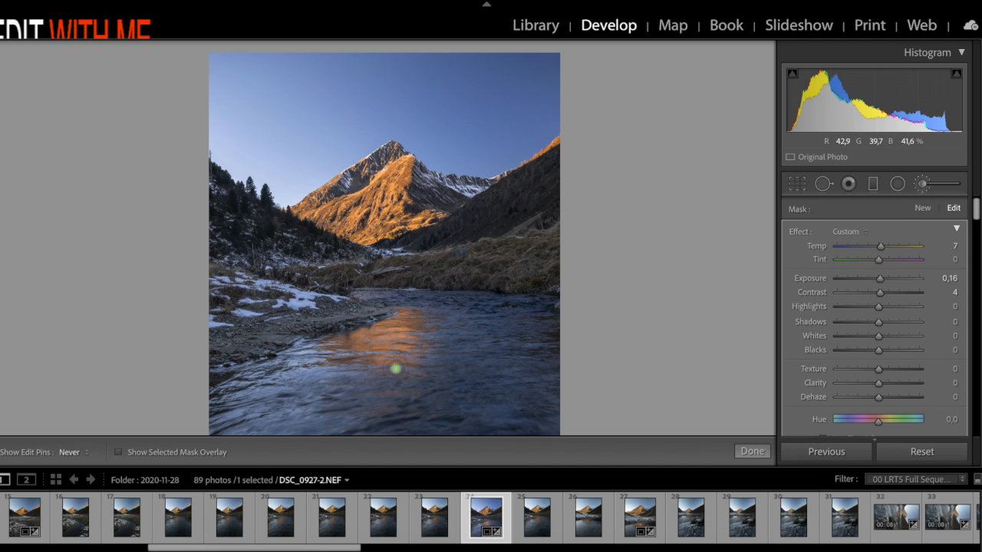
key("h")
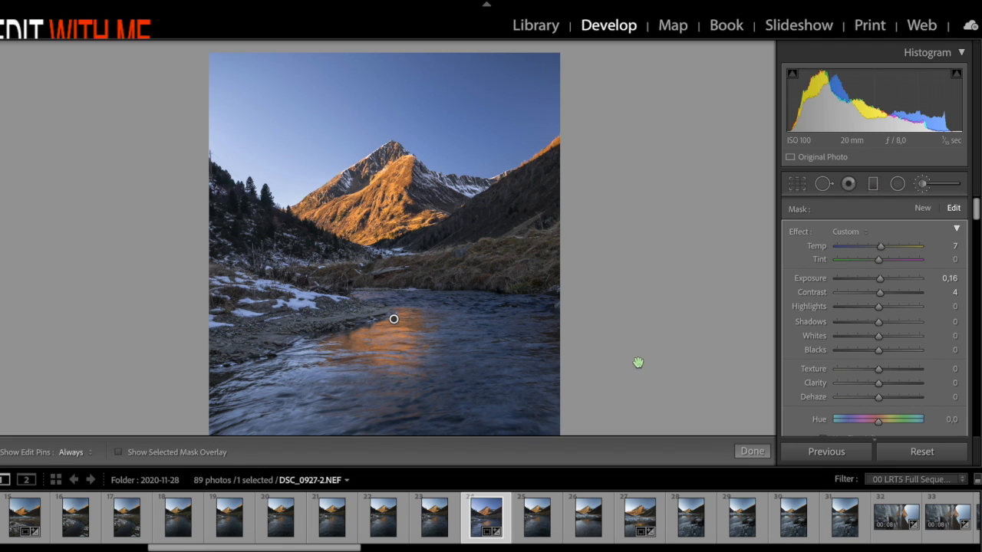
left_click(750, 452)
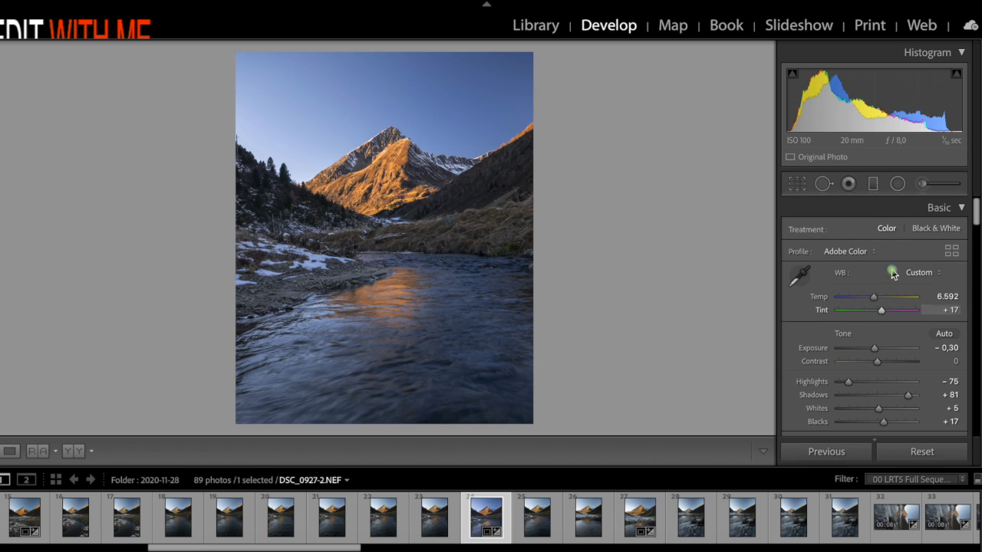
Add a diagonal graduated filter over the photo's lower-left corner with Exposure −0.79, and reset its Contrast and Temp to 0
left_click(873, 185)
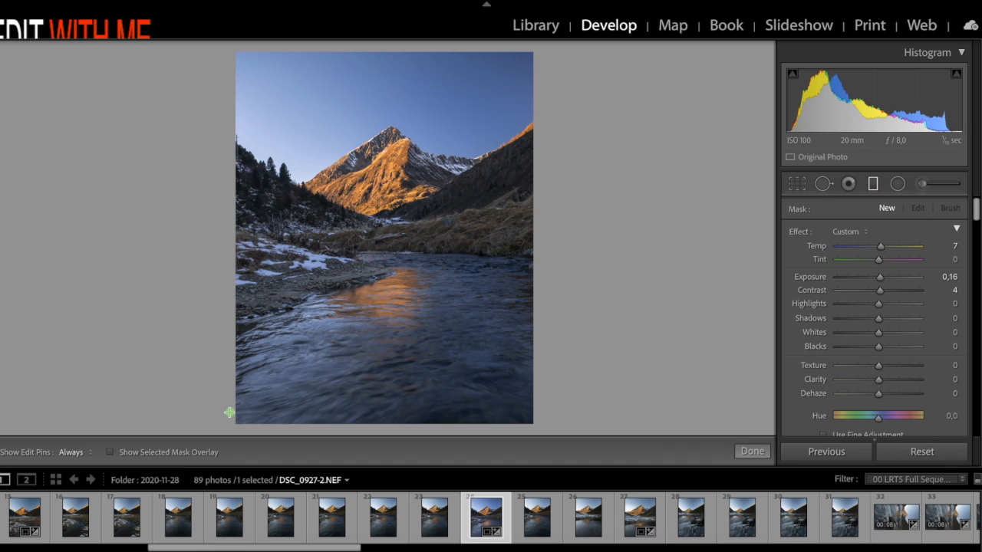
left_click_drag(210, 431, 334, 291)
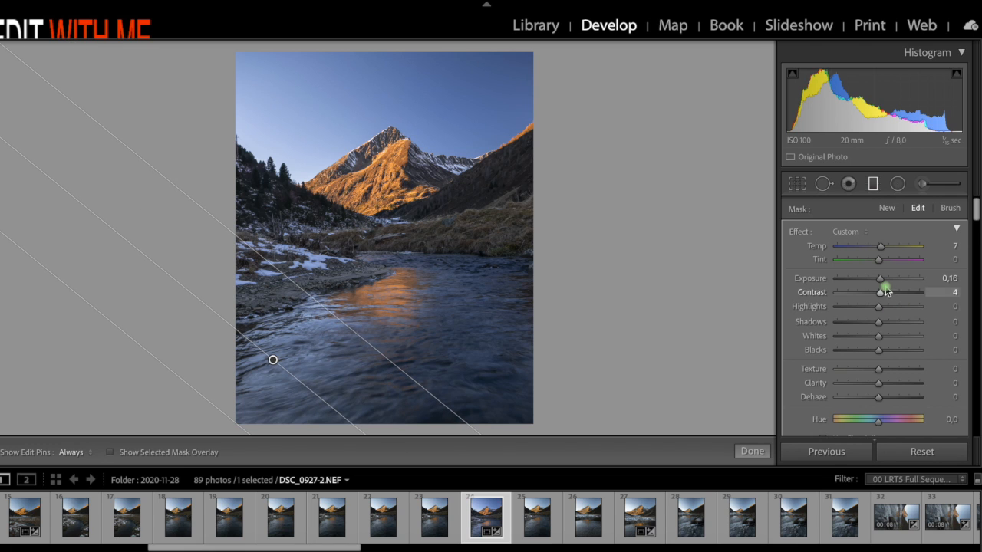
left_click_drag(879, 283, 870, 281)
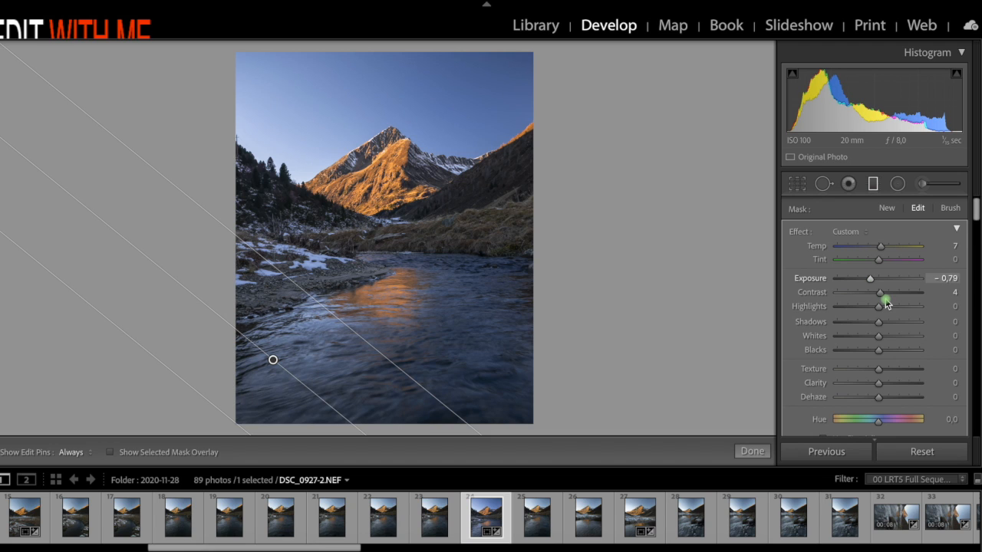
double_click(880, 292)
double_click(879, 246)
Shift the lower-left graduated filter further into the river, closer to the orange reflection, and lower its Exposure to −1.20
left_click_drag(273, 359, 309, 336)
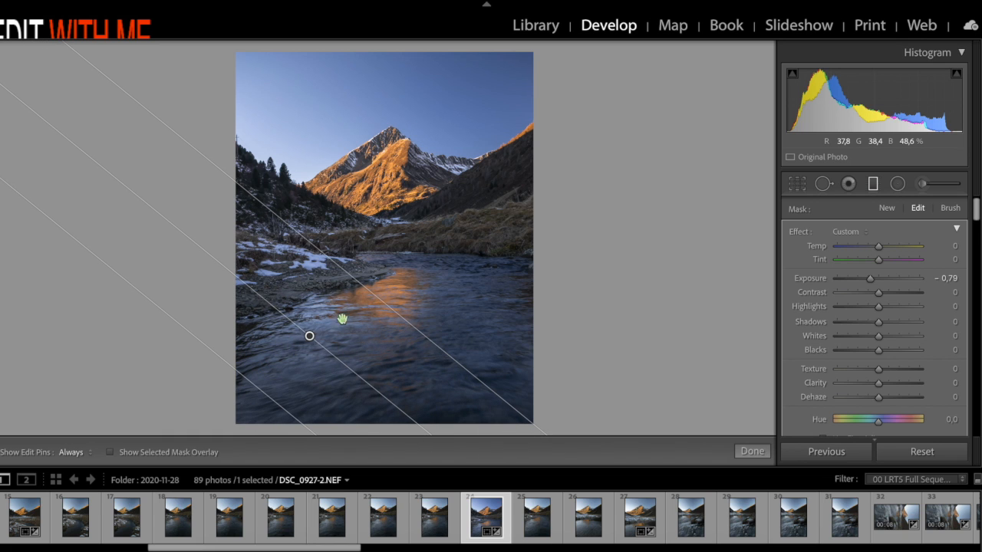
left_click_drag(367, 299, 353, 308)
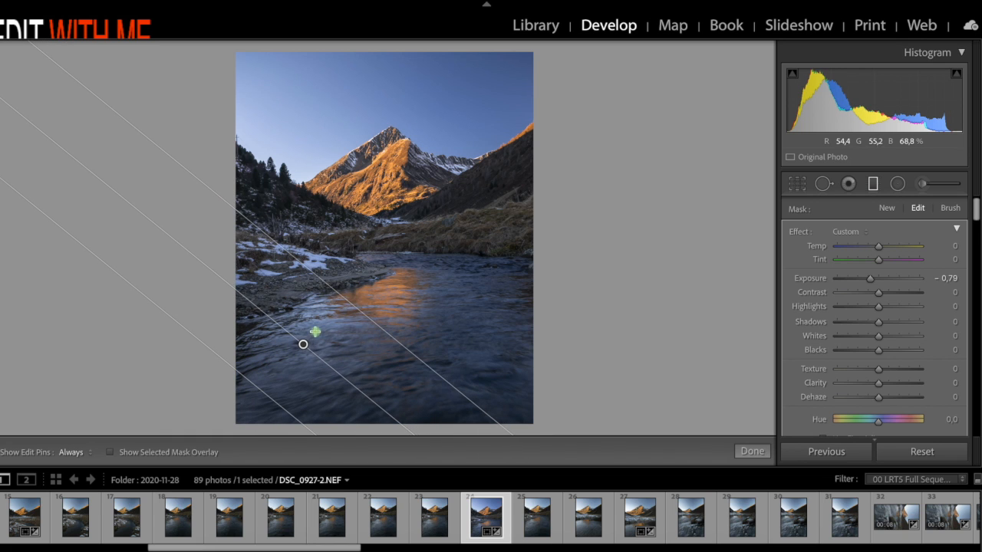
left_click_drag(303, 344, 321, 333)
left_click_drag(870, 280, 867, 283)
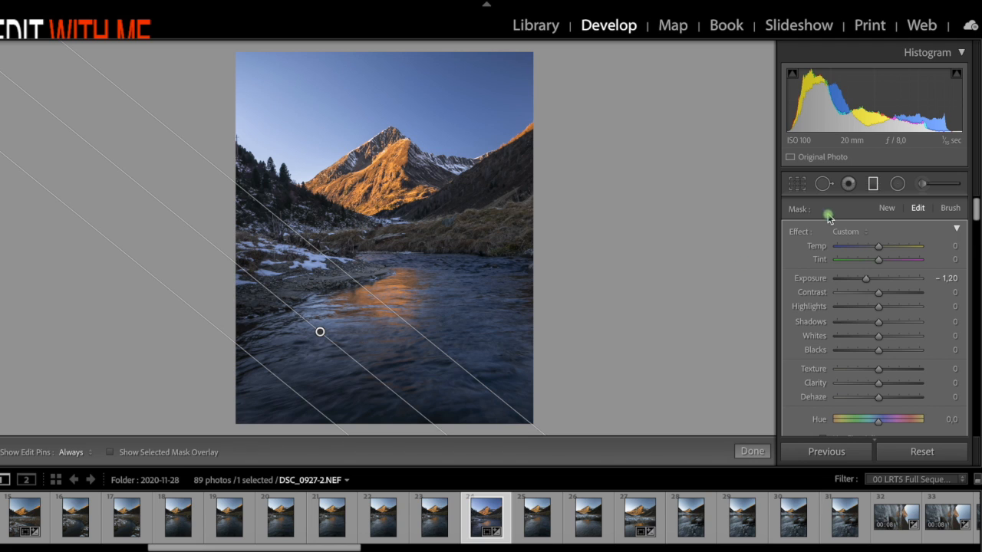
Add a second diagonal graduated filter over the photo's lower-right corner with Exposure −1.20, and finish the filter
left_click_drag(577, 415, 466, 281)
left_click_drag(463, 278, 465, 266)
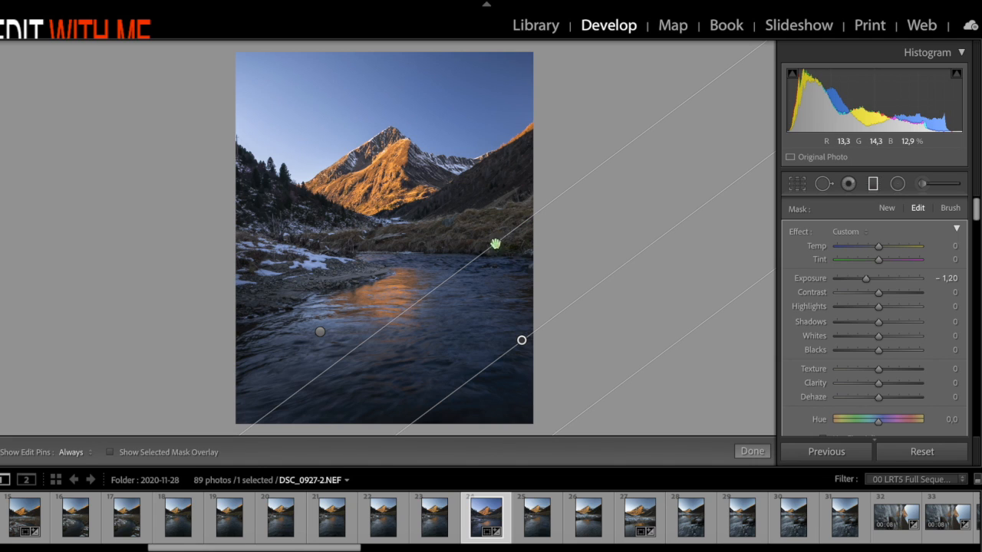
left_click(751, 452)
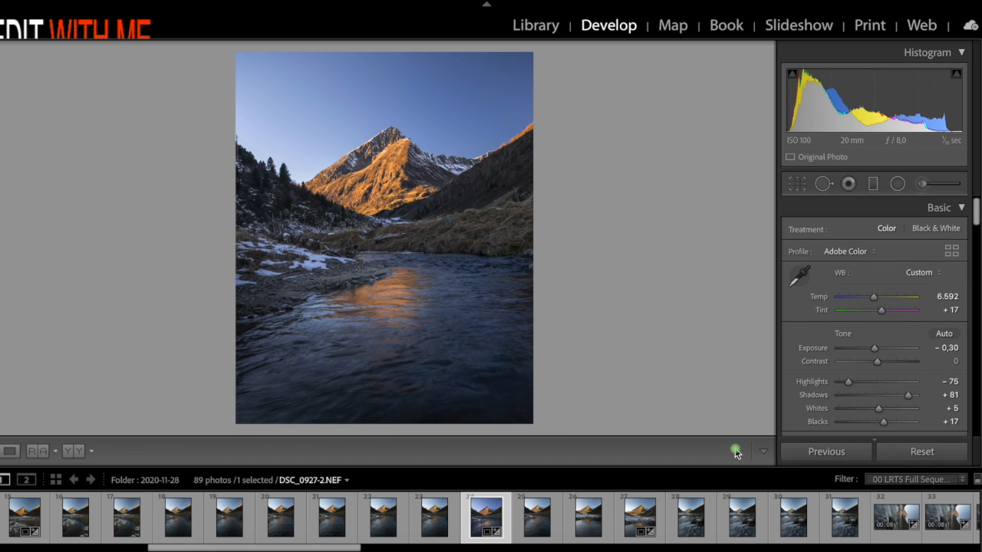
Add another graduated filter over the left riverbank and water with Temp 0, Exposure −0.60 and Contrast 4
left_click(873, 187)
left_click_drag(208, 373, 299, 297)
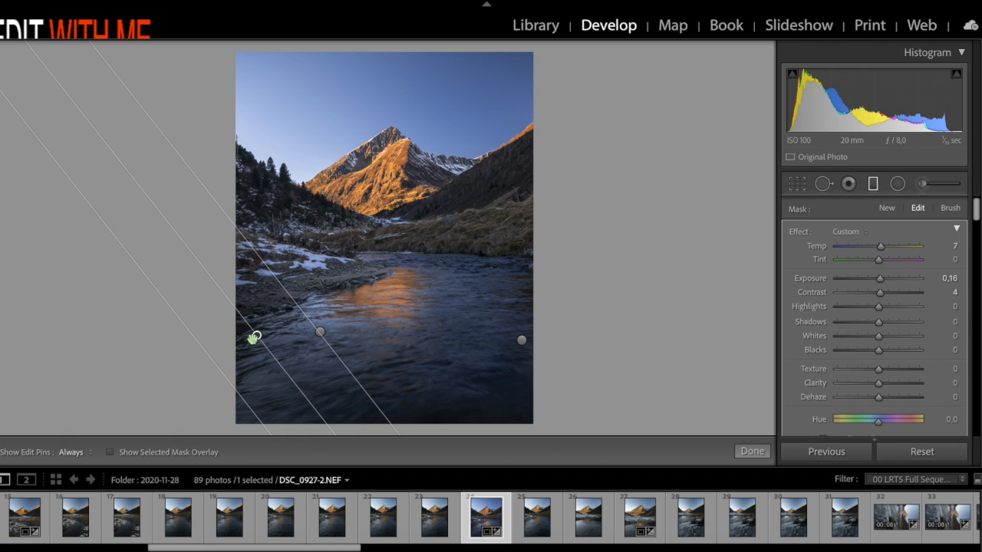
left_click_drag(264, 332, 277, 321)
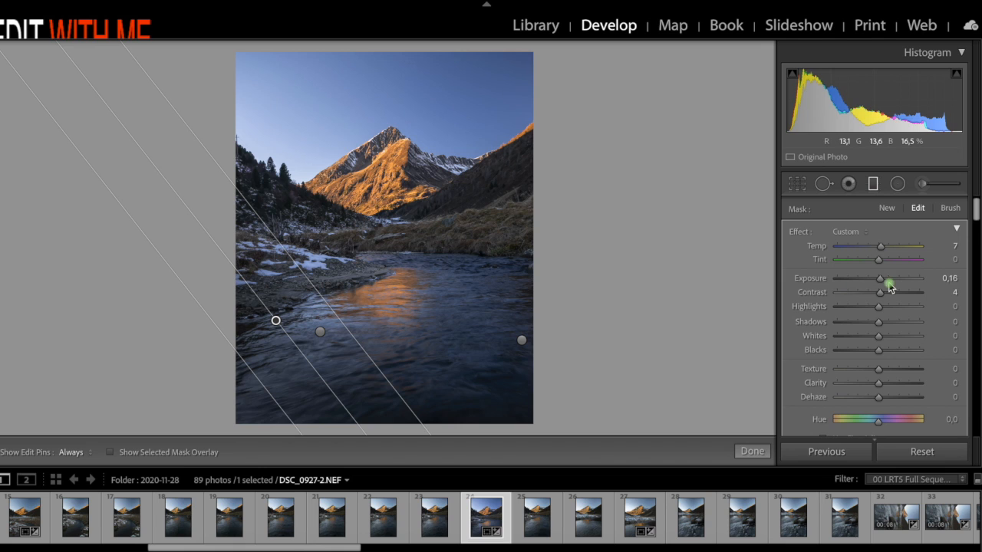
left_click(871, 279)
double_click(881, 247)
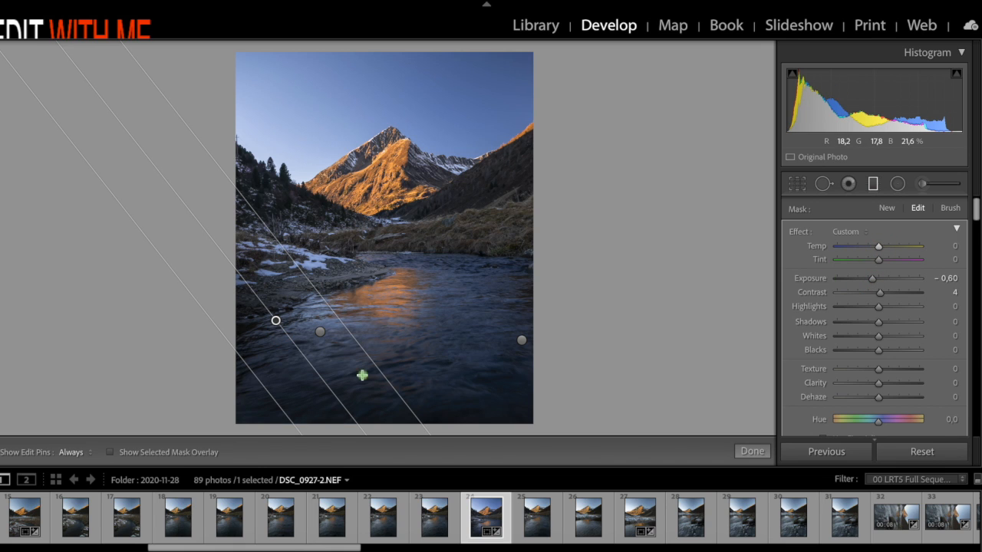
Rotate the left riverbank's graduated filter to a shallower diagonal, adjust its gradient width and placement, and finish the filter
left_click_drag(313, 363, 288, 313)
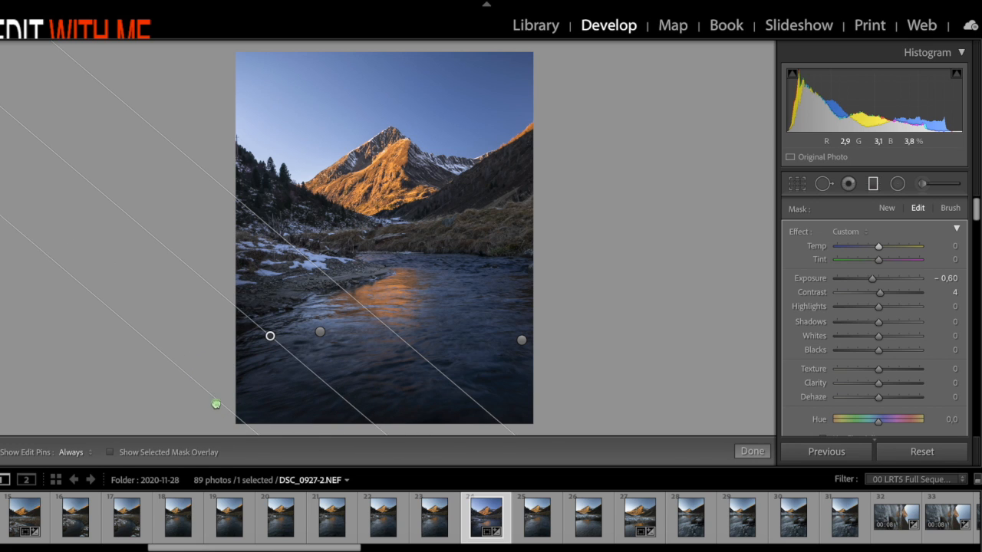
left_click_drag(272, 361, 248, 385)
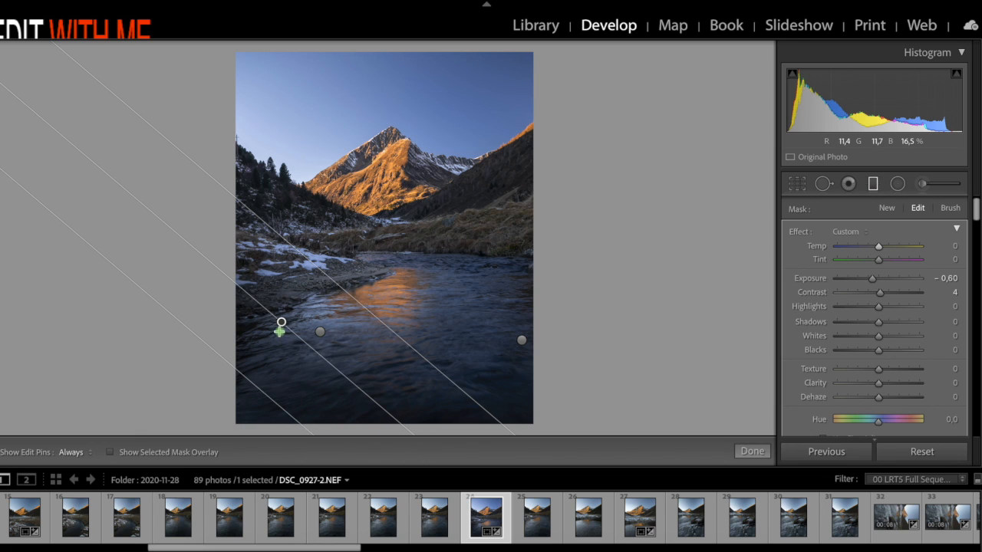
left_click_drag(282, 322, 309, 360)
left_click(751, 452)
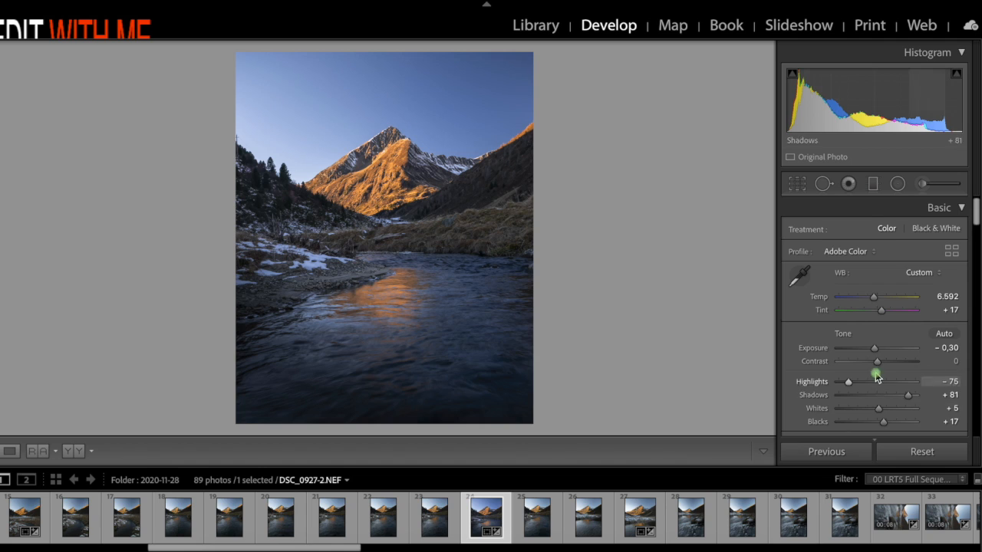
Fine-tune the photo's global Blacks adjustment
scroll(873, 403, "down", 1)
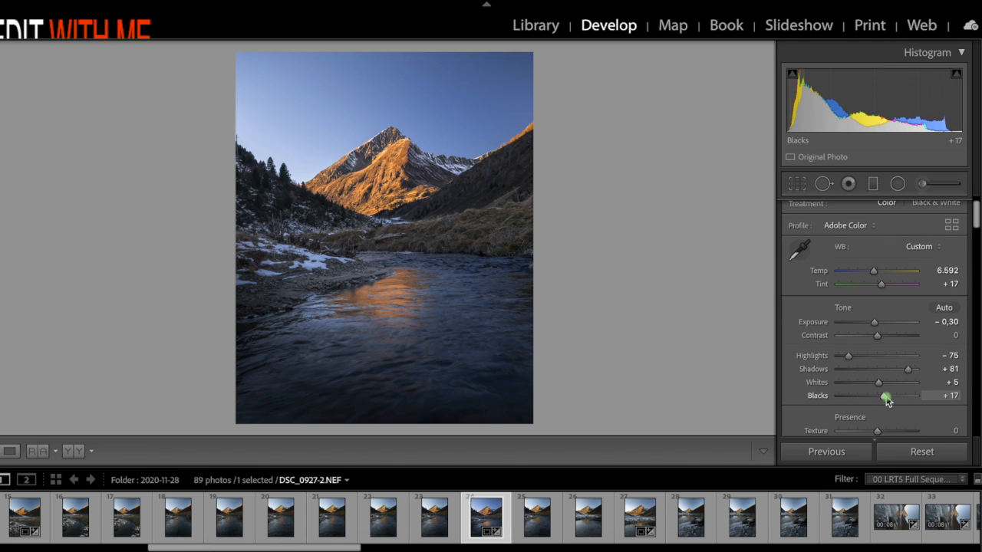
left_click_drag(886, 401, 886, 400)
left_click_drag(886, 401, 884, 400)
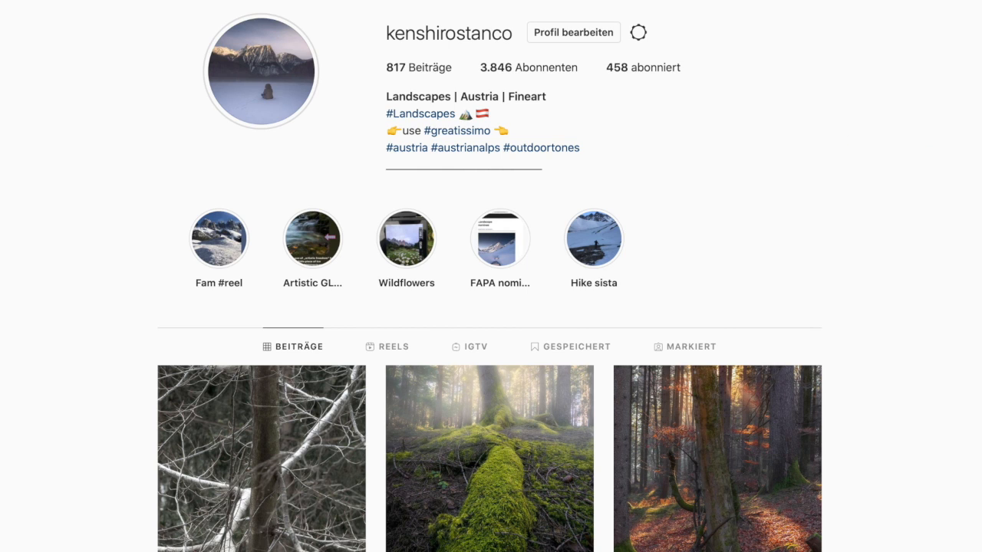
Switch to the photographer's Instagram profile and browse through the grid of landscape and nature posts
scroll(490, 307, "down", 5)
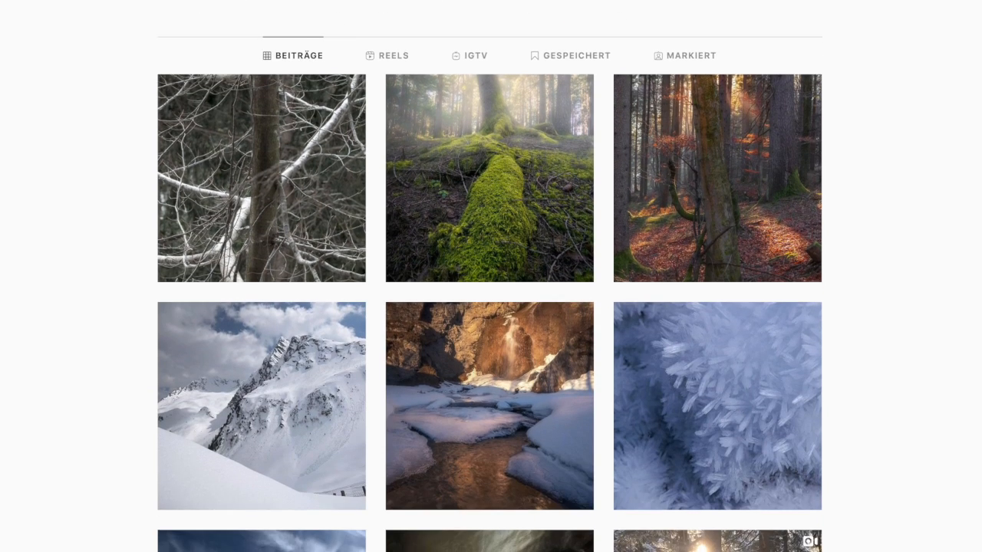
scroll(489, 307, "down", 1)
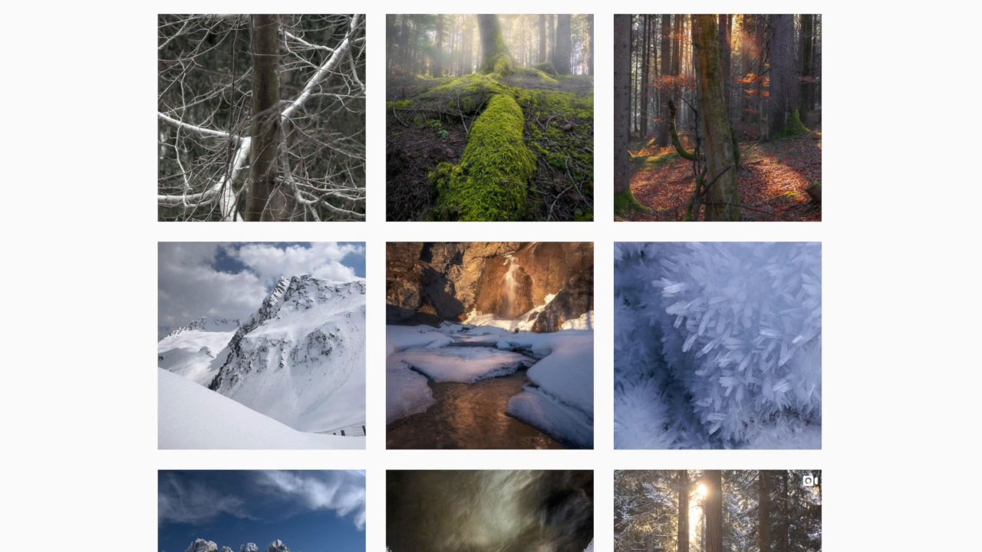
scroll(490, 276, "down", 6)
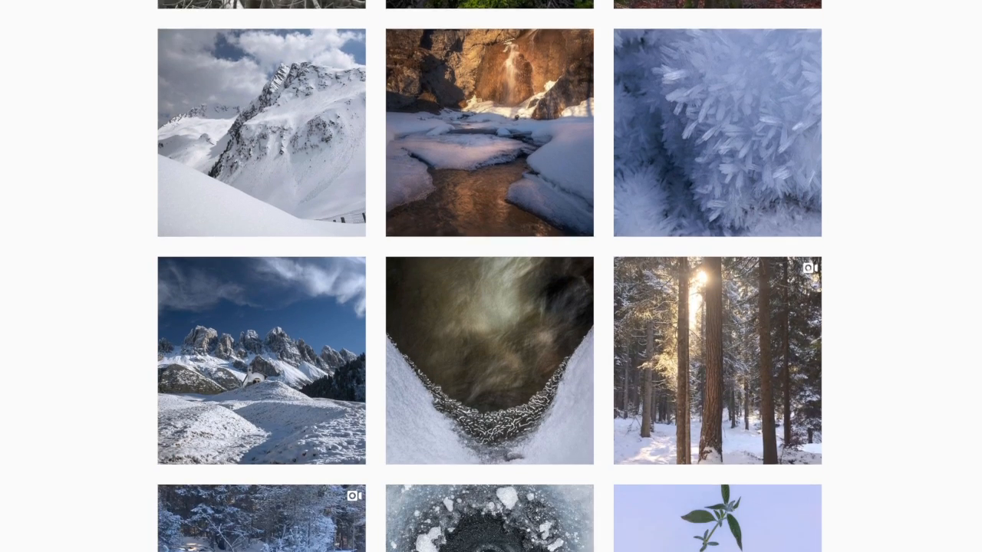
scroll(491, 276, "down", 1)
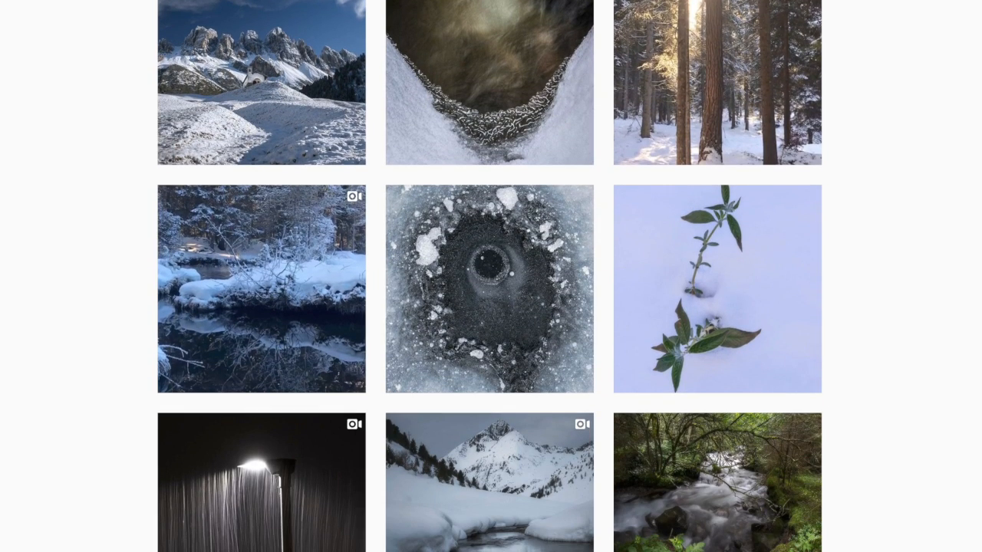
scroll(489, 276, "down", 8)
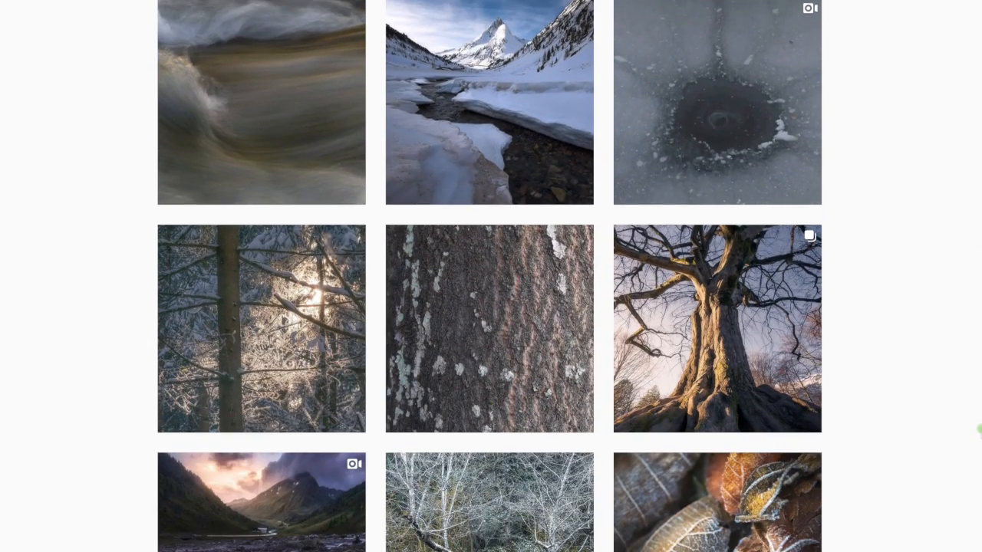
scroll(979, 431, "down", 1)
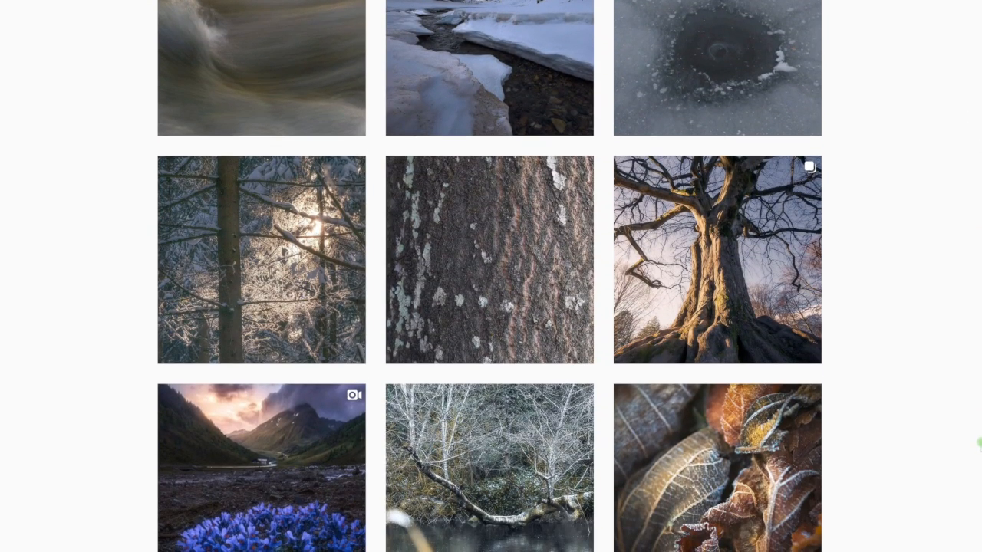